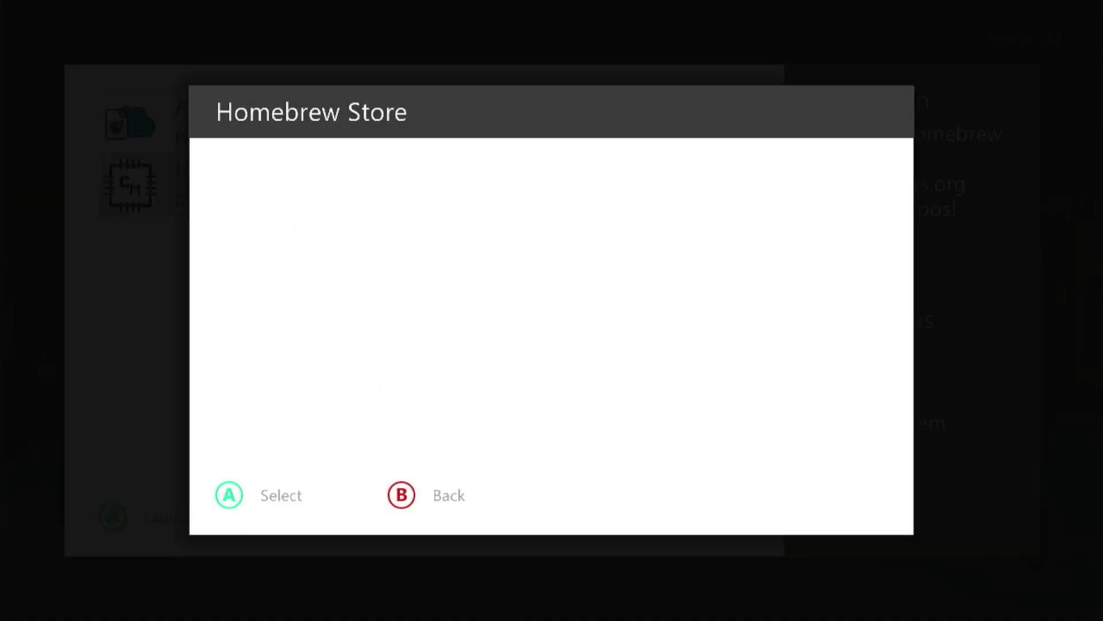
pyautogui.press('Down')
pyautogui.press('Down')
pyautogui.press('Down')
pyautogui.press('Down')
pyautogui.press('Down')
pyautogui.press('Down')
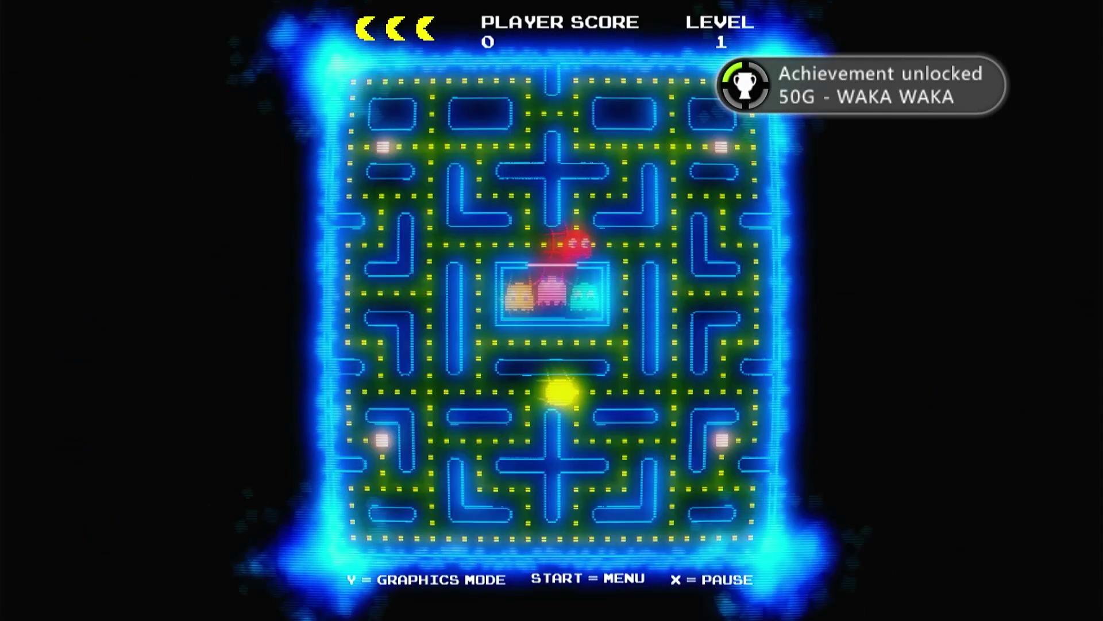
pyautogui.press('Down')
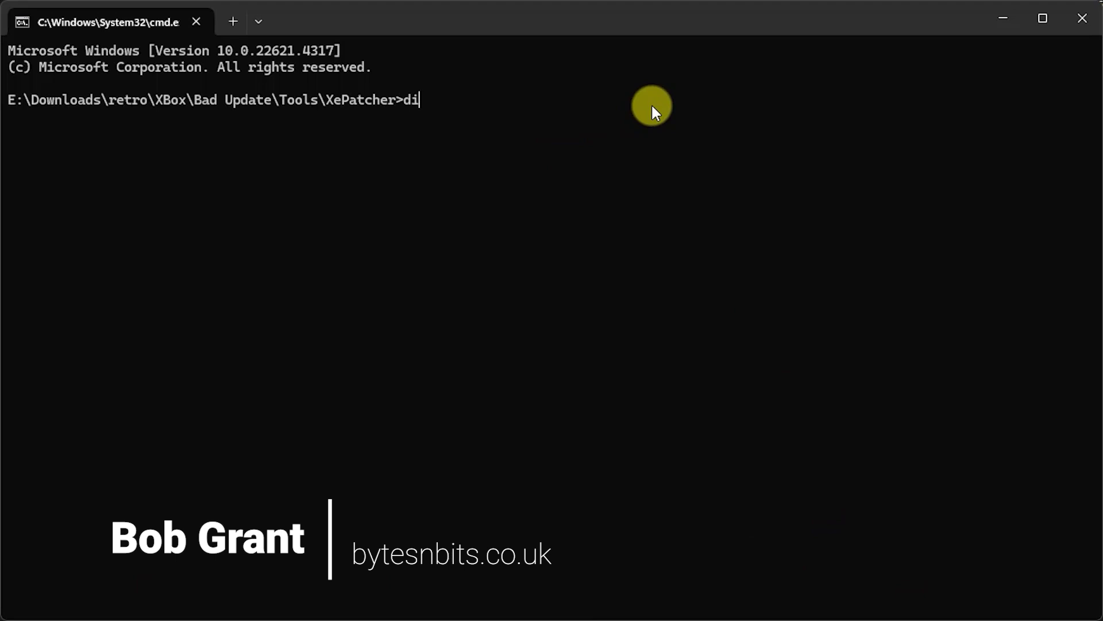
# - List the XePatcher folder's contents and run XexTool.exe -m r -r a Default.xex to patch the executable
pyautogui.press('Return')
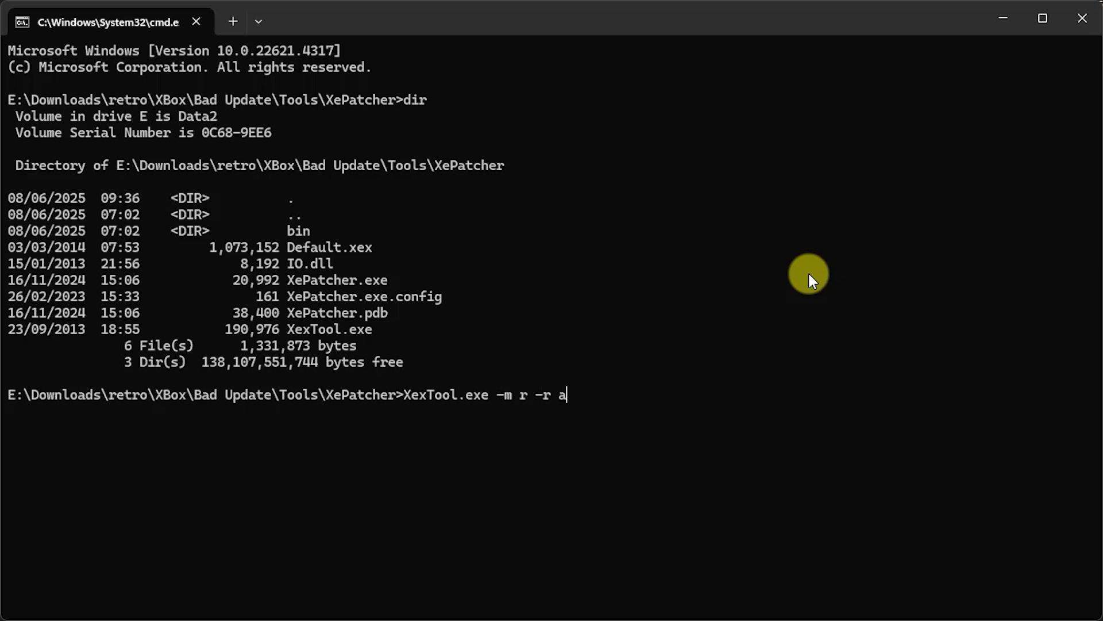
pyautogui.write('Defau')
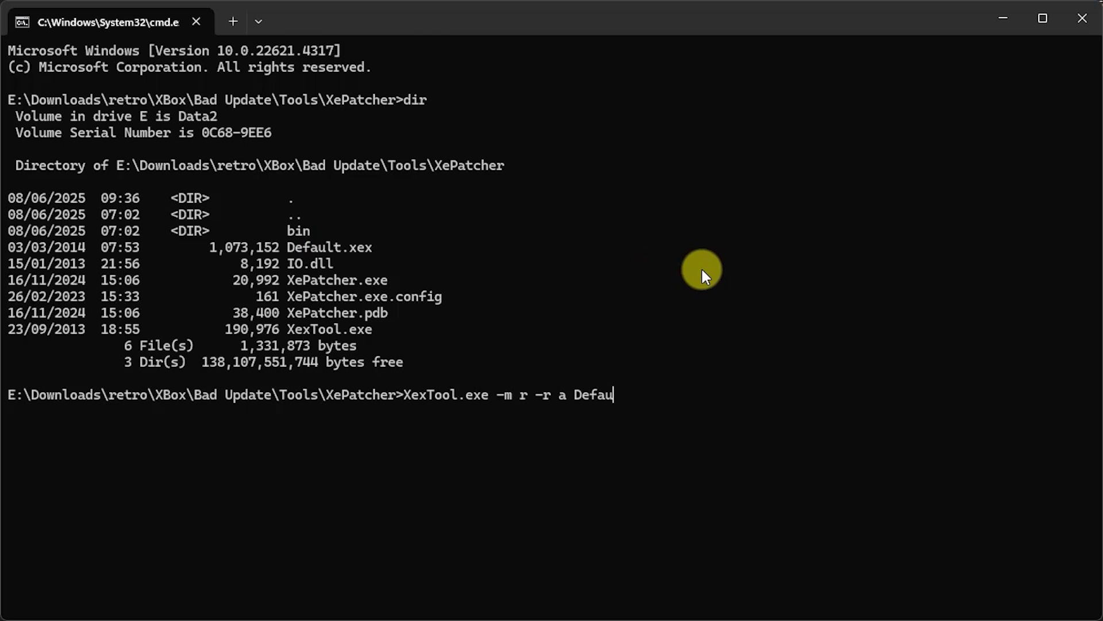
pyautogui.write('lt.xex')
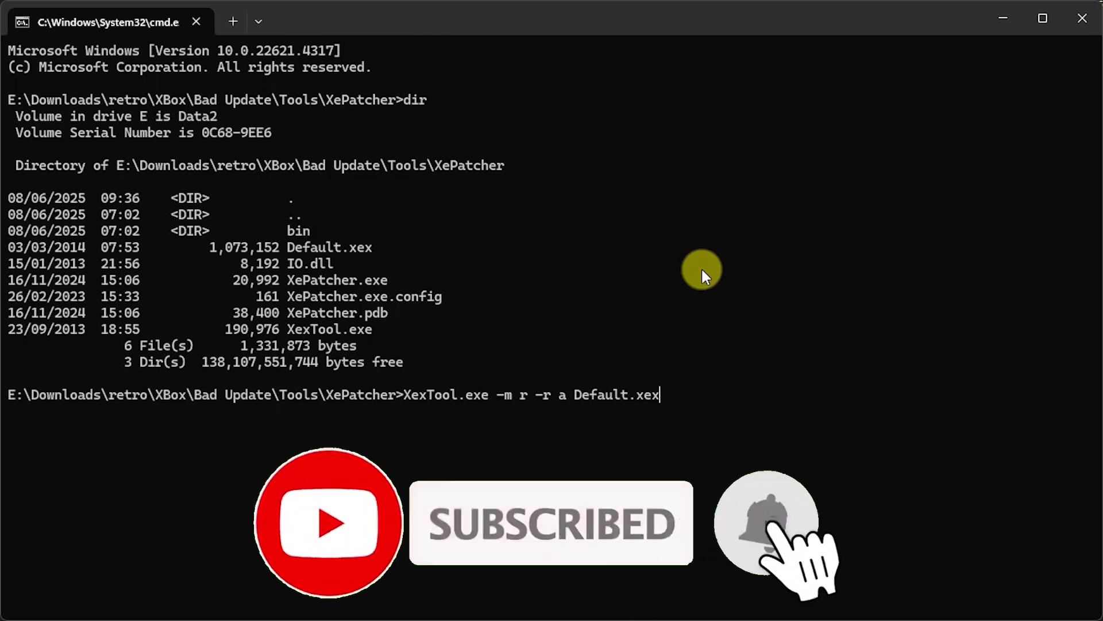
pyautogui.press('Return')
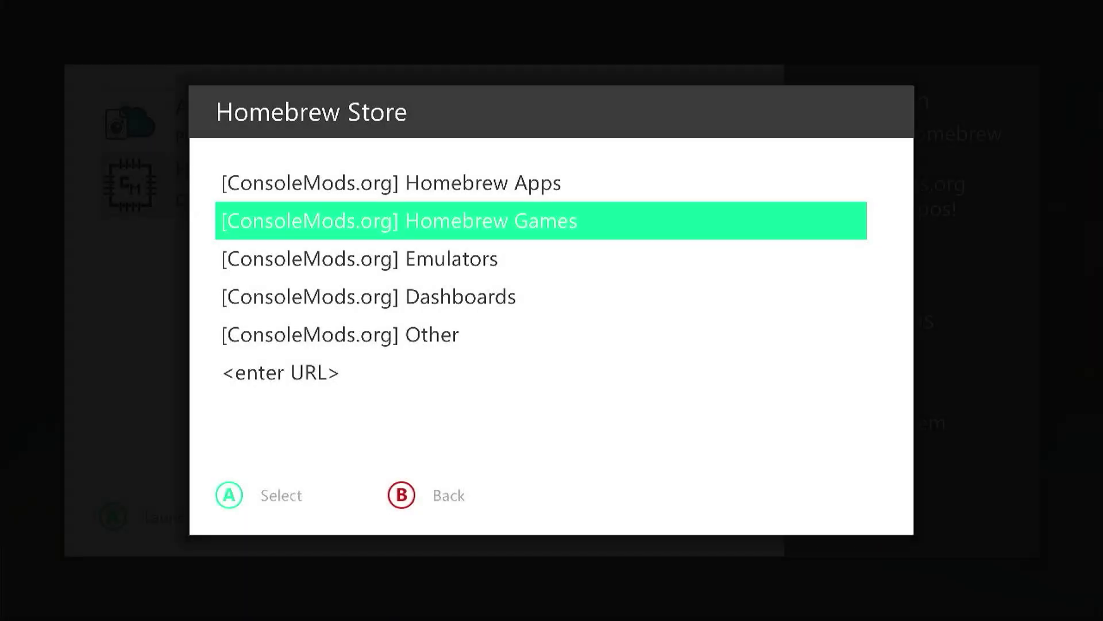
# - Open the ConsoleMods.org Homebrew Games list in the Homebrew Store and select PACMAN COLORS (v1.0)
pyautogui.press('Return')
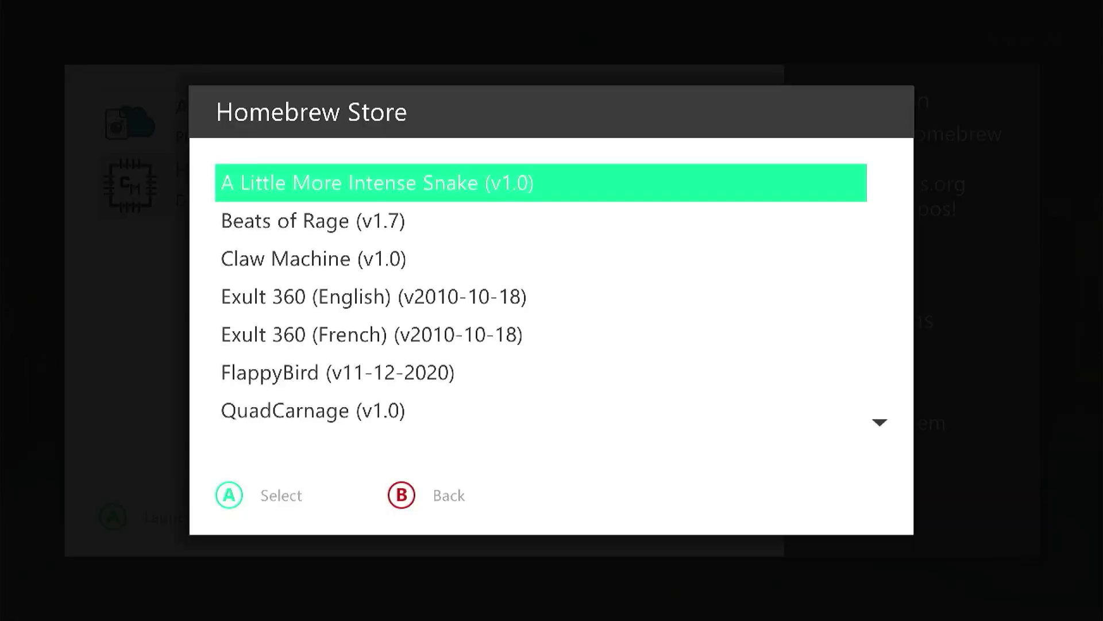
pyautogui.press('Down')
pyautogui.press('Down')
pyautogui.press('Down')
pyautogui.press('Down')
pyautogui.press('Down')
pyautogui.press('Down')
pyautogui.press('Down')
pyautogui.press('Down')
pyautogui.press('Down')
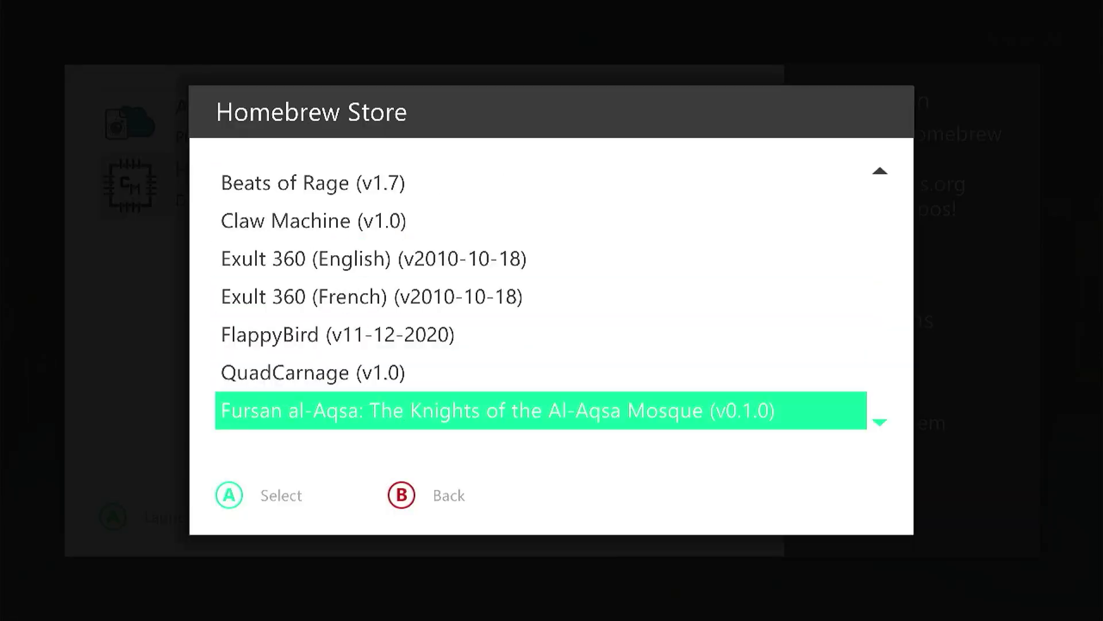
pyautogui.press('Down')
pyautogui.press('Down')
pyautogui.press('Down')
pyautogui.press('Down')
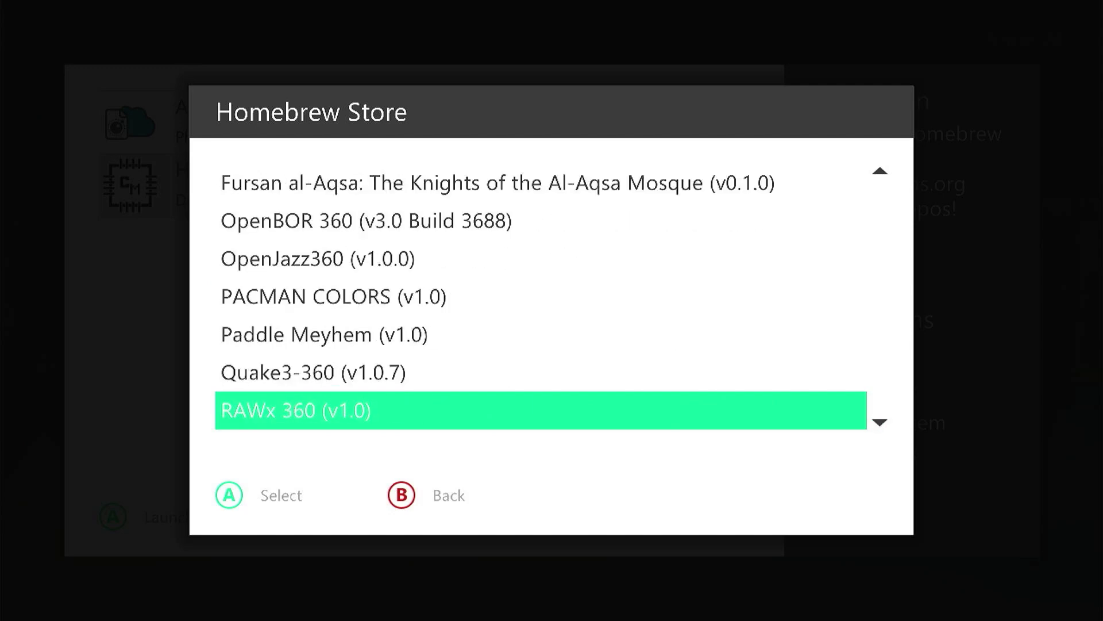
pyautogui.press('Up')
pyautogui.press('Up')
pyautogui.press('Up')
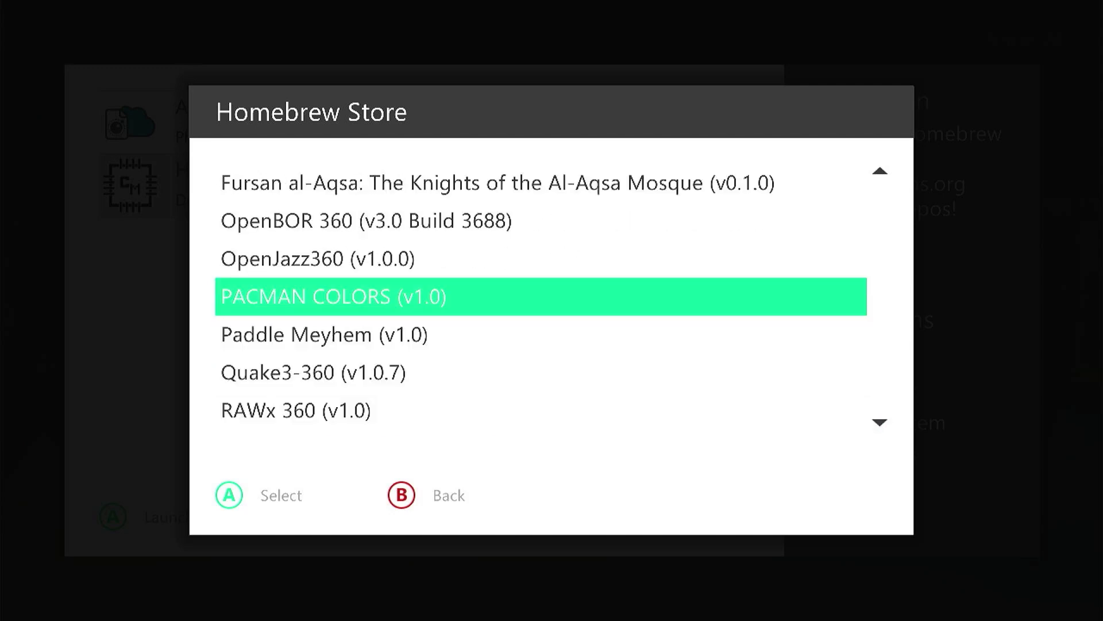
pyautogui.press('Return')
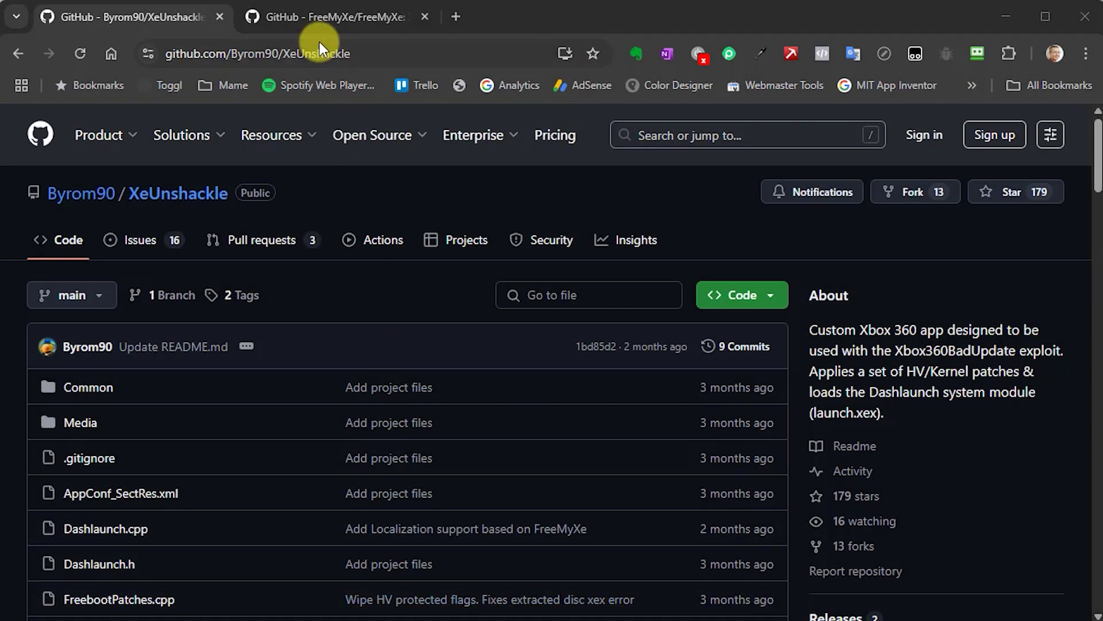
# - Examine the feature lists in the XeUnshackle and FreeMyXe READMEs on GitHub, including FreeMyXe's support for devkit-signed XEX files
pyautogui.scroll(-10, 419, 389)
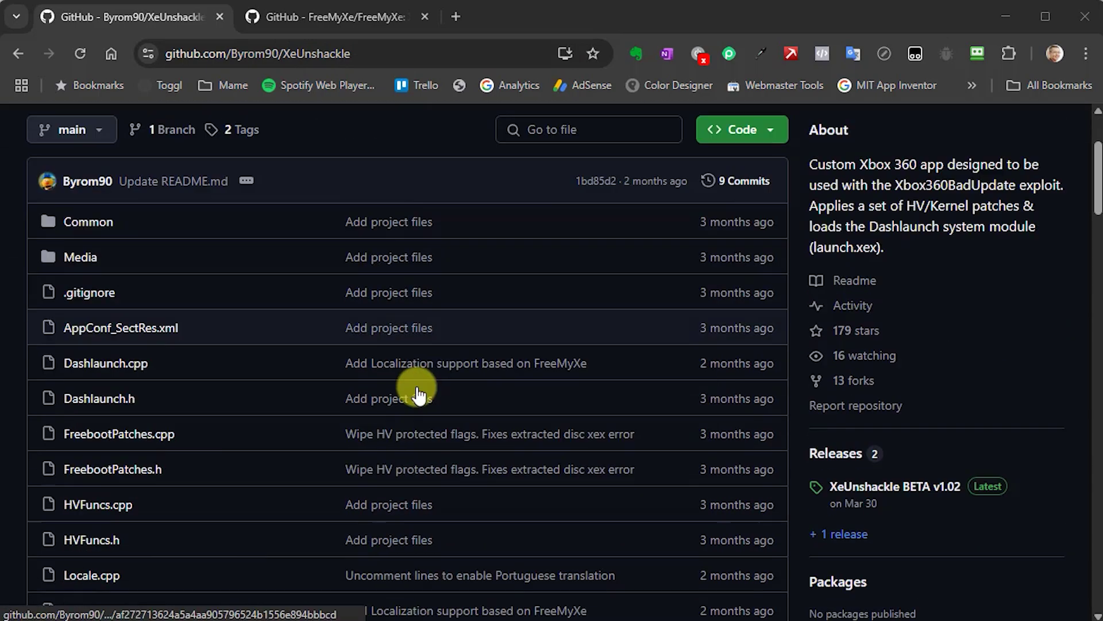
pyautogui.scroll(-6, 419, 405)
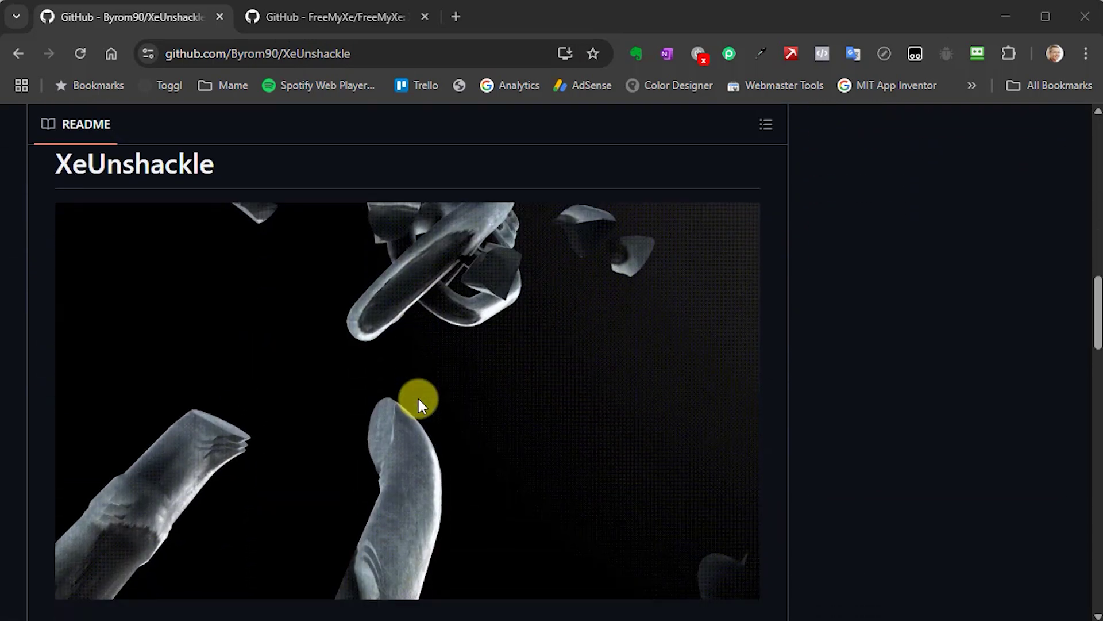
pyautogui.scroll(-2, 419, 405)
pyautogui.scroll(-10, 419, 400)
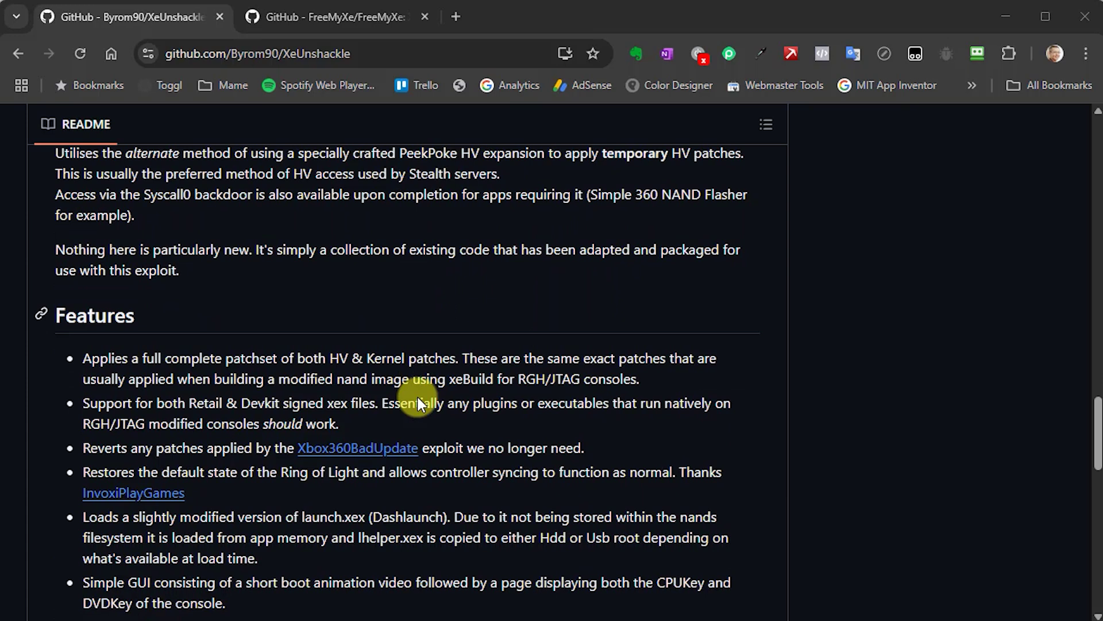
pyautogui.scroll(-3, 418, 397)
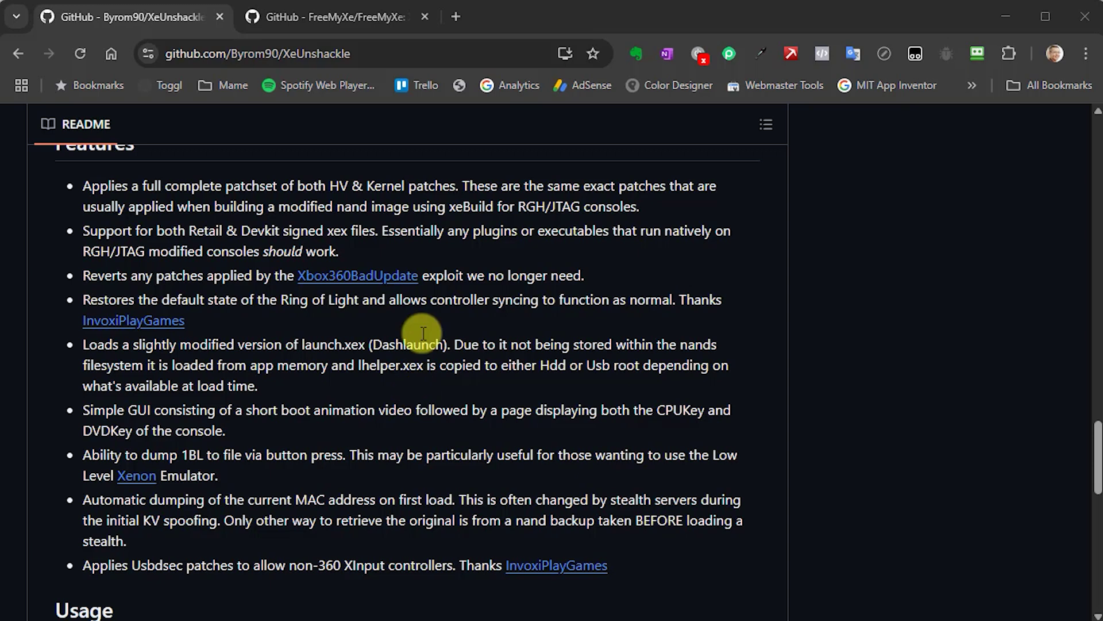
pyautogui.click(360, 19)
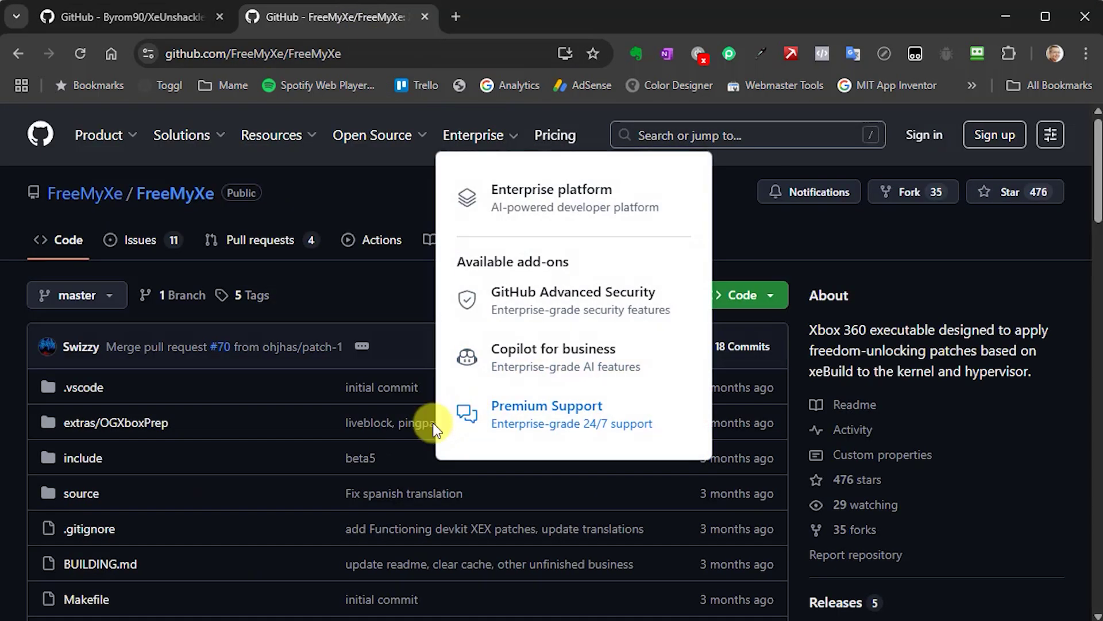
pyautogui.scroll(-10, 414, 429)
pyautogui.scroll(-8, 413, 428)
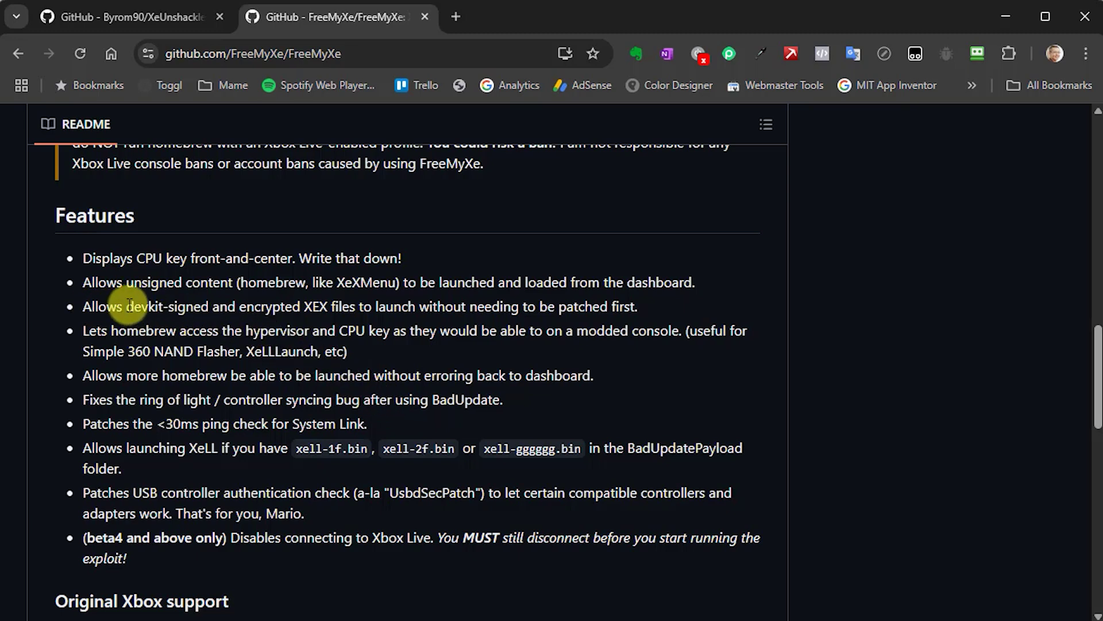
pyautogui.moveTo(91, 307); pyautogui.dragTo(464, 298)
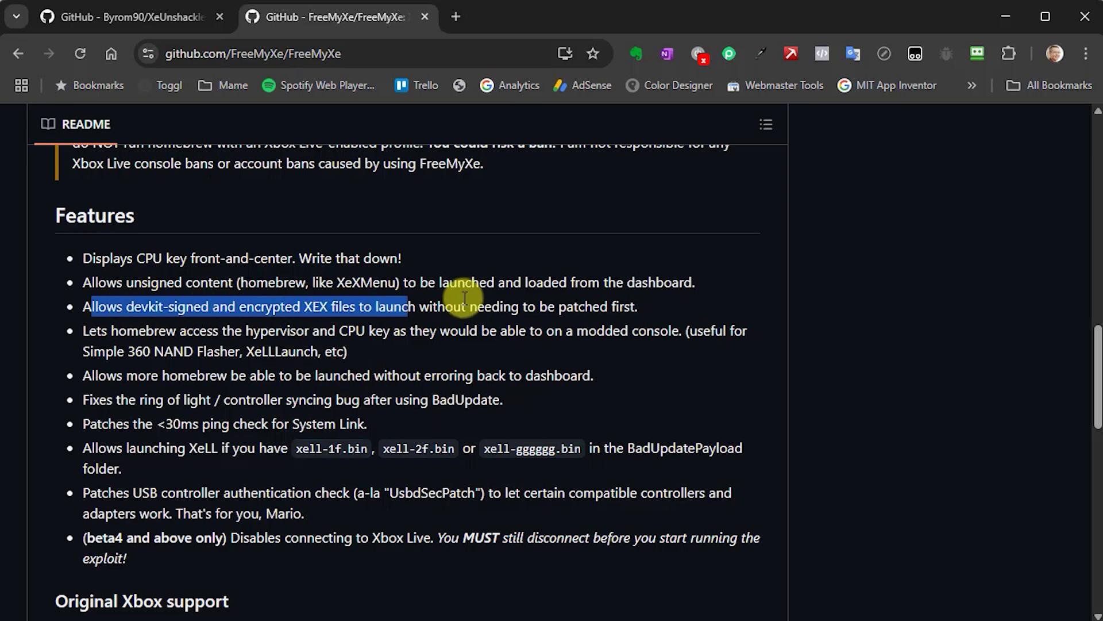
# - Return to the XeUnshackle repository and open the XeUnshackle BETA v1.02 release to reach its downloadable assets
pyautogui.click(143, 16)
pyautogui.scroll(10, 515, 264)
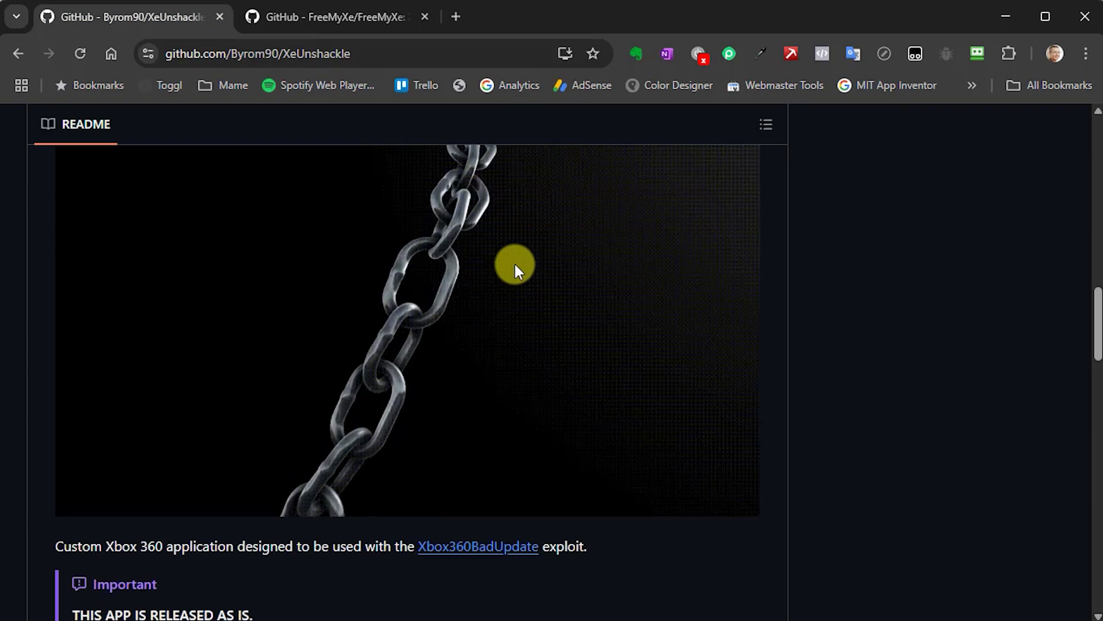
pyautogui.scroll(15, 515, 262)
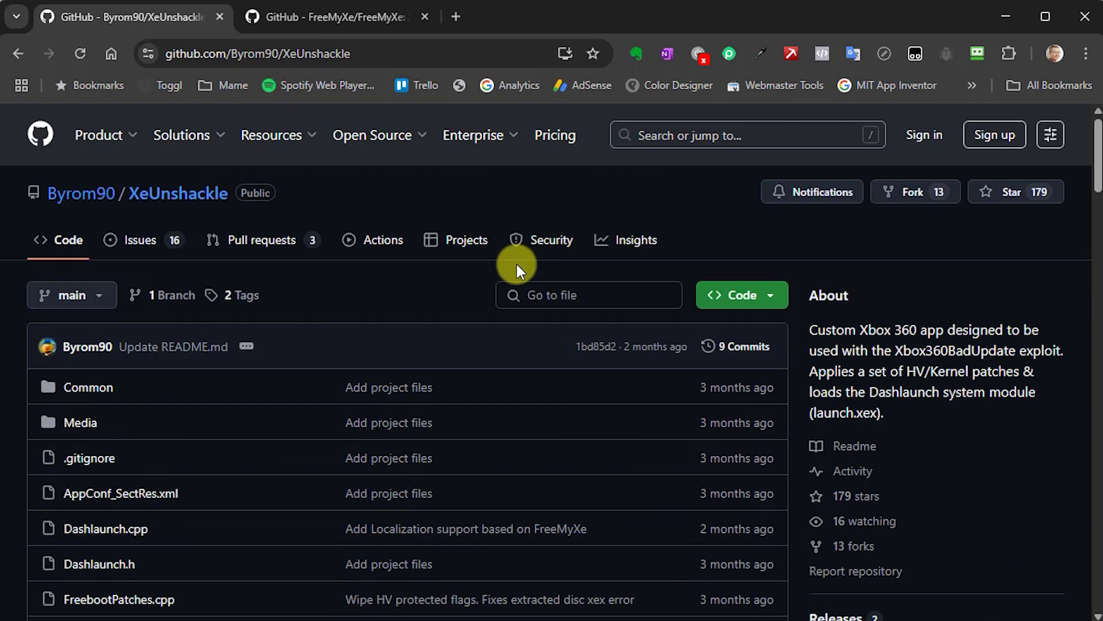
pyautogui.click(405, 53)
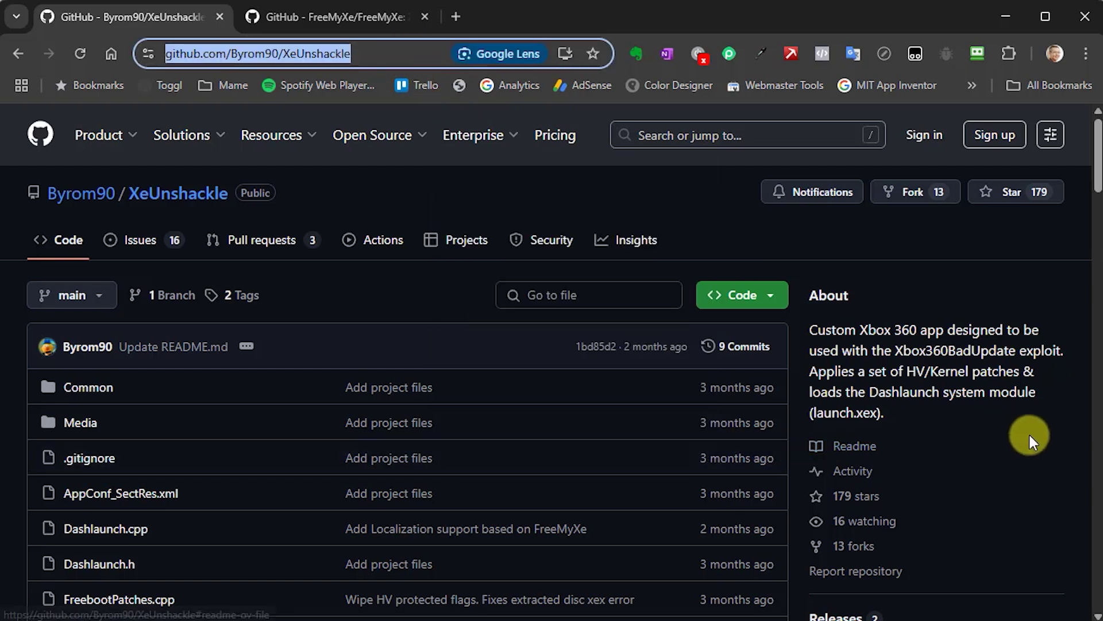
pyautogui.scroll(-5, 1028, 435)
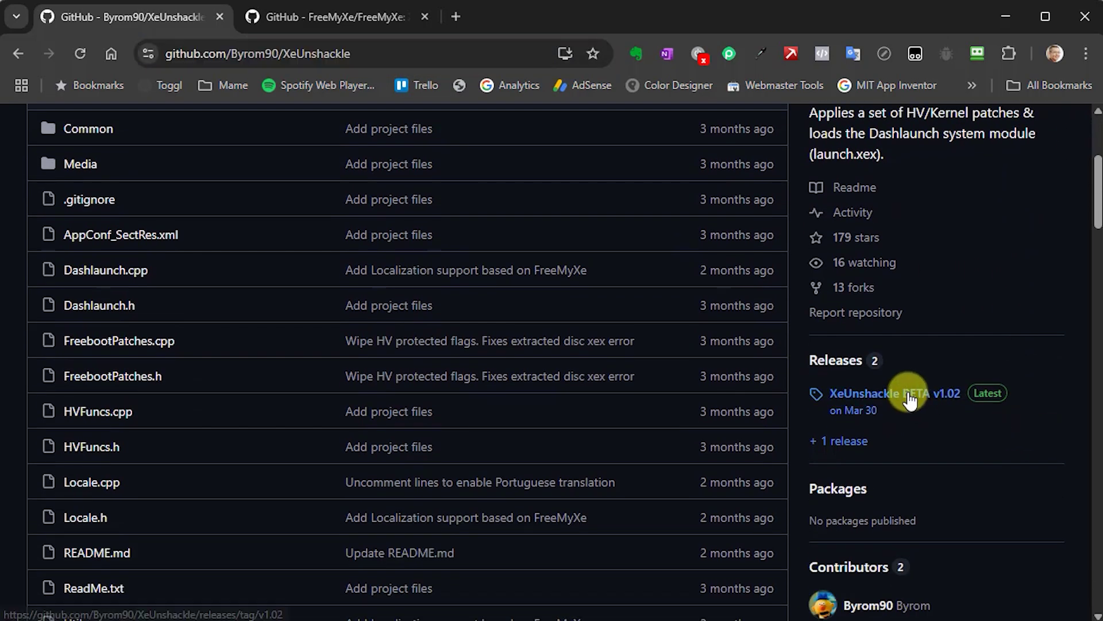
pyautogui.click(910, 395)
pyautogui.scroll(-5, 577, 382)
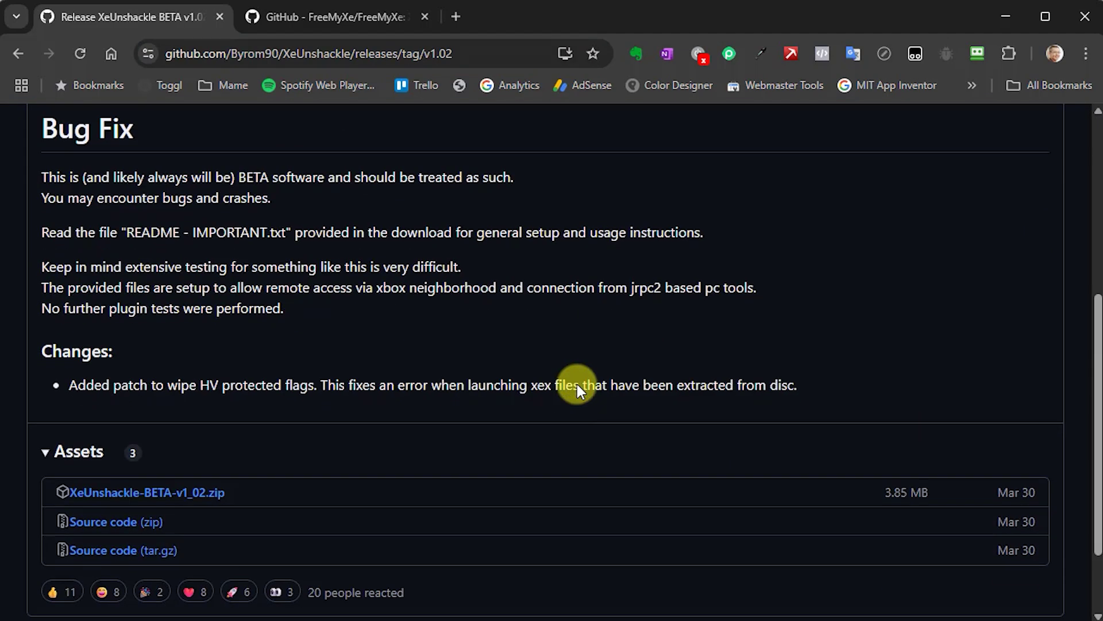
pyautogui.scroll(-2, 577, 384)
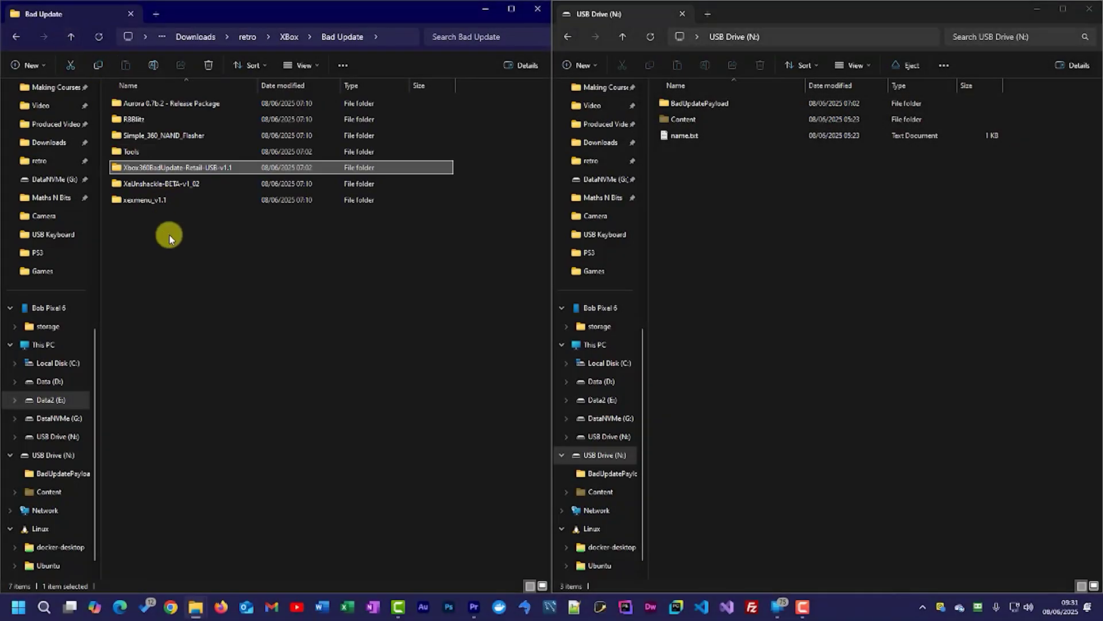
# - Copy all contents of the inner XeUnshackle-BETA-v1_02 folder to the root of USB Drive (N:), replacing the existing default.xex
pyautogui.doubleClick(169, 184)
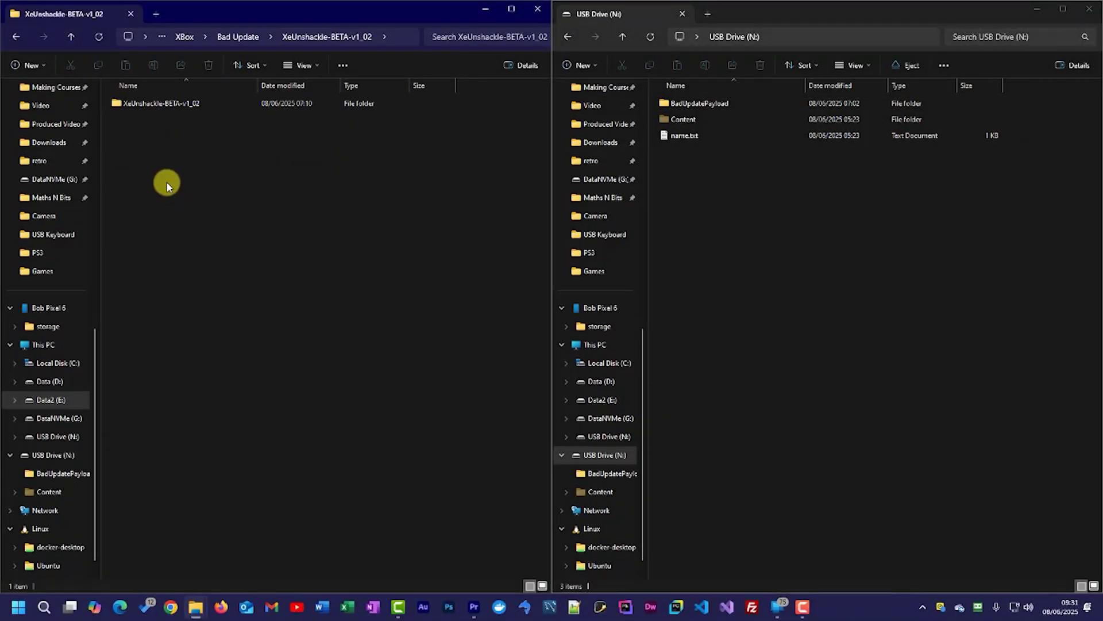
pyautogui.doubleClick(125, 105)
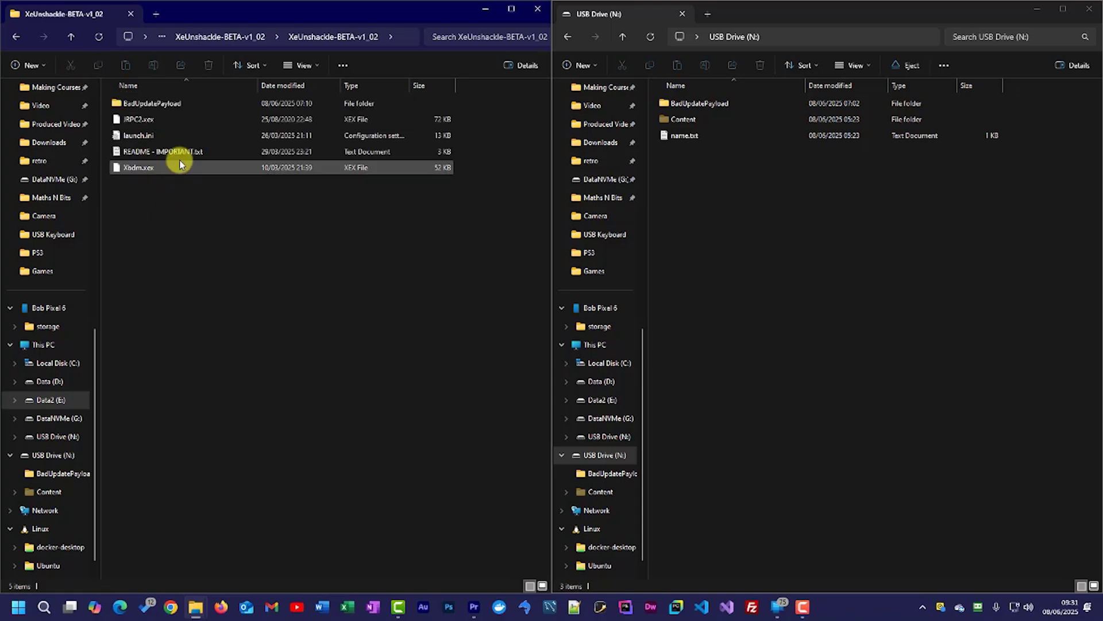
pyautogui.moveTo(158, 189); pyautogui.dragTo(129, 104)
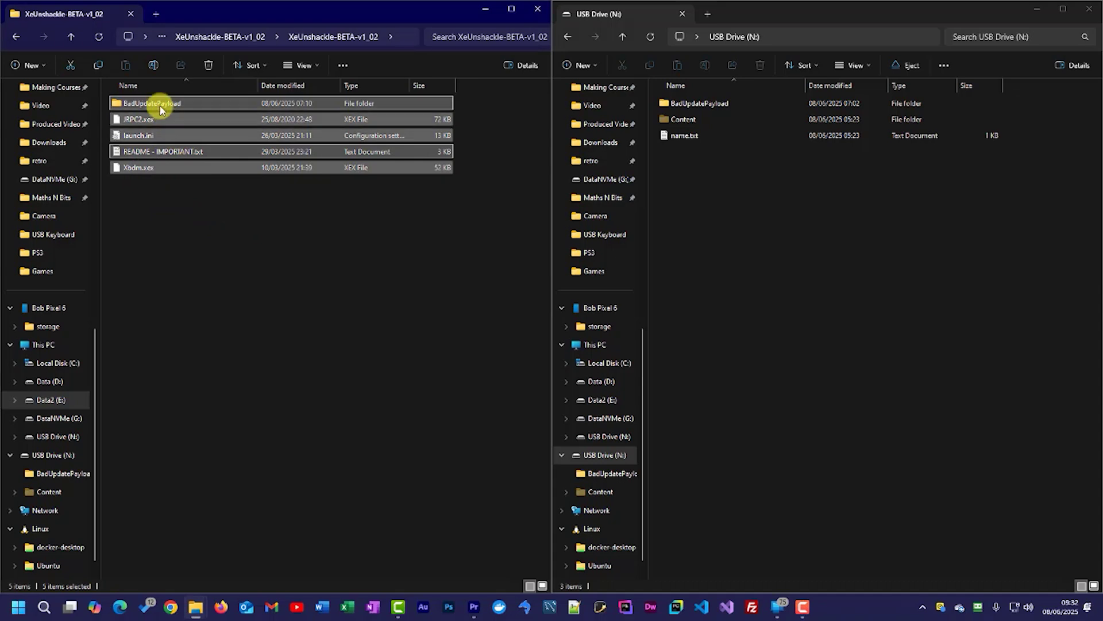
pyautogui.moveTo(155, 107); pyautogui.dragTo(702, 194)
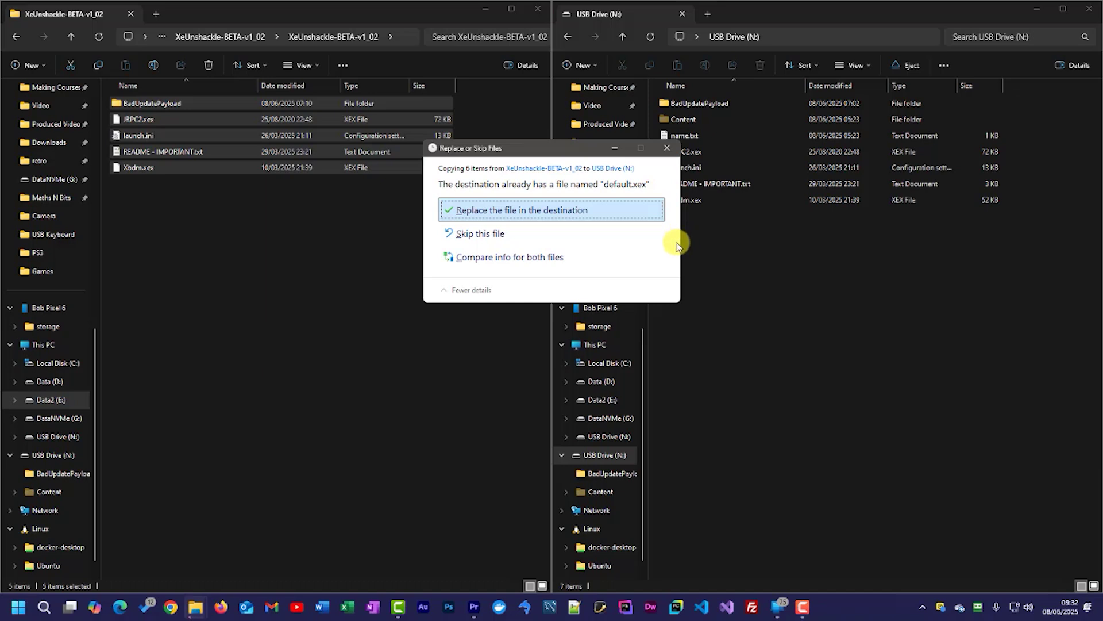
pyautogui.click(548, 212)
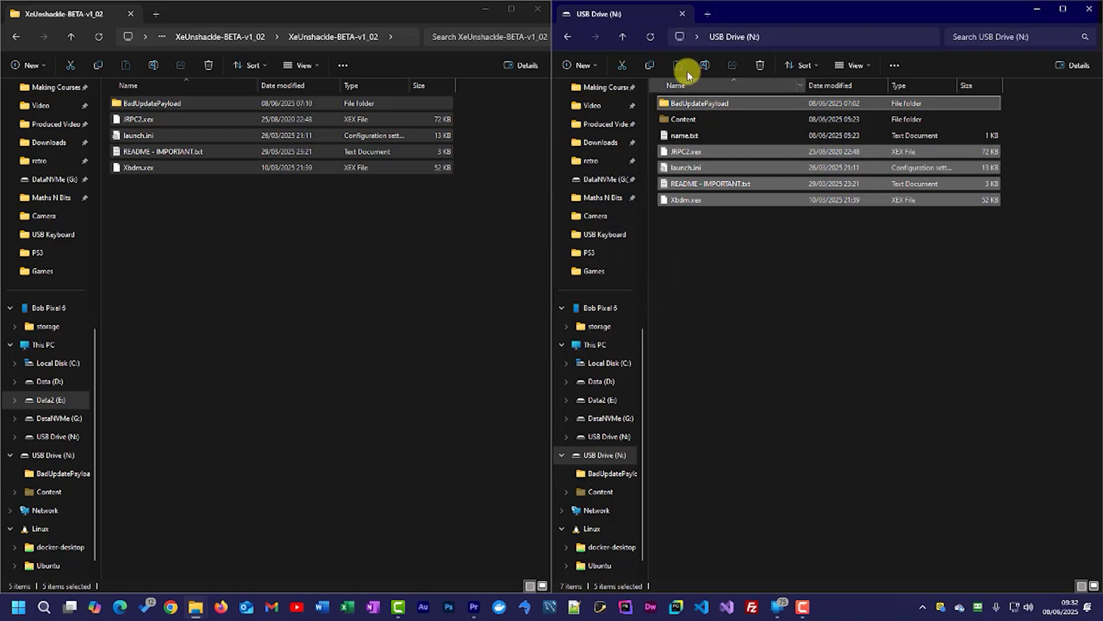
pyautogui.click(650, 36)
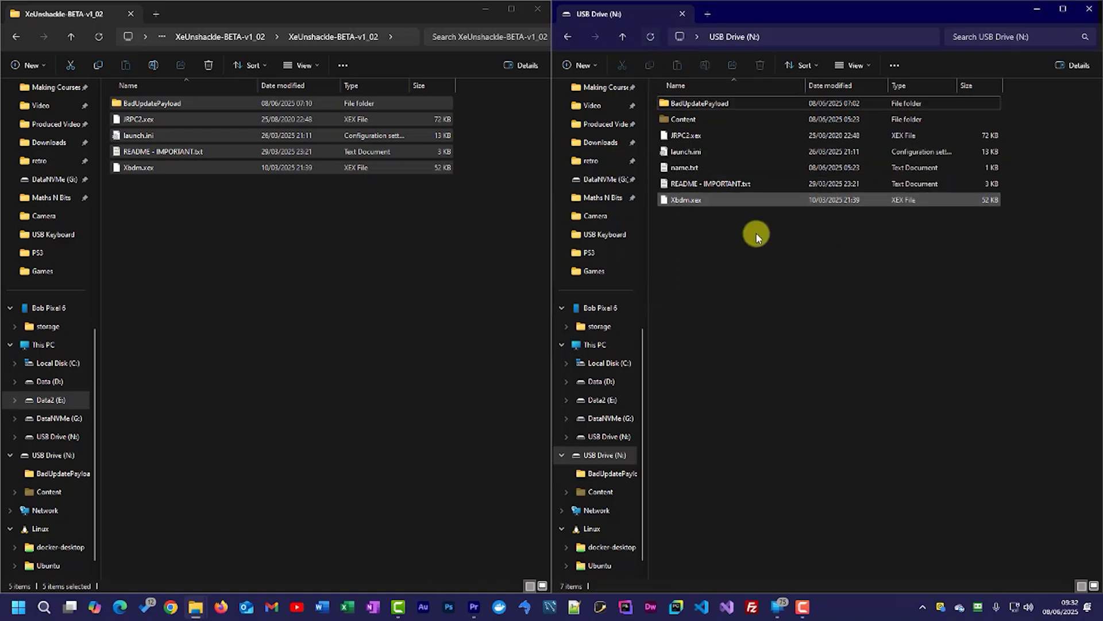
pyautogui.click(289, 292)
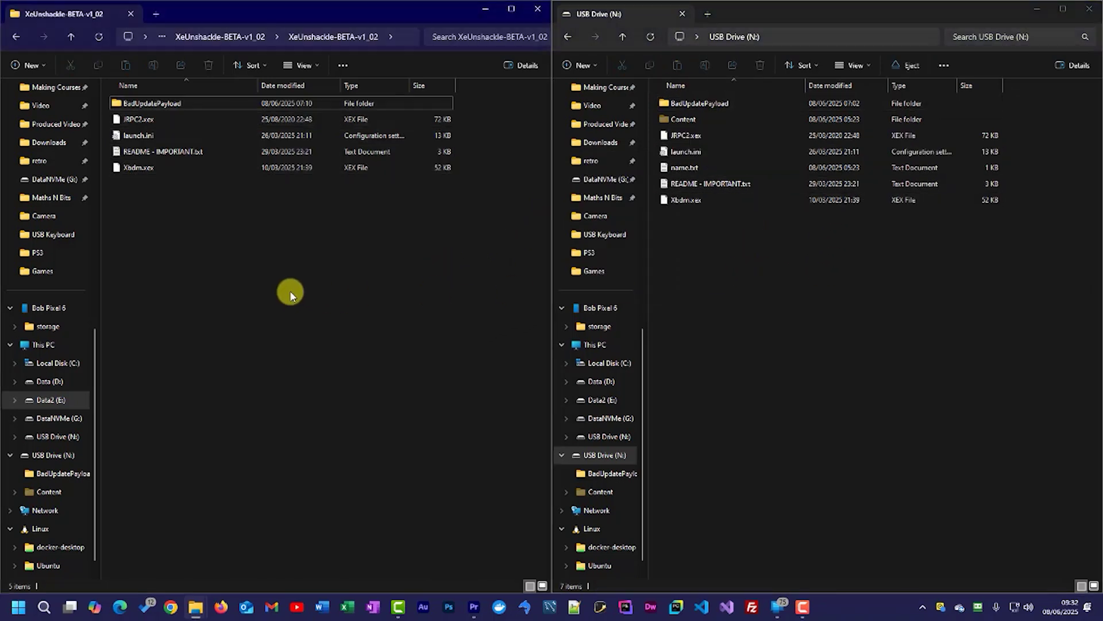
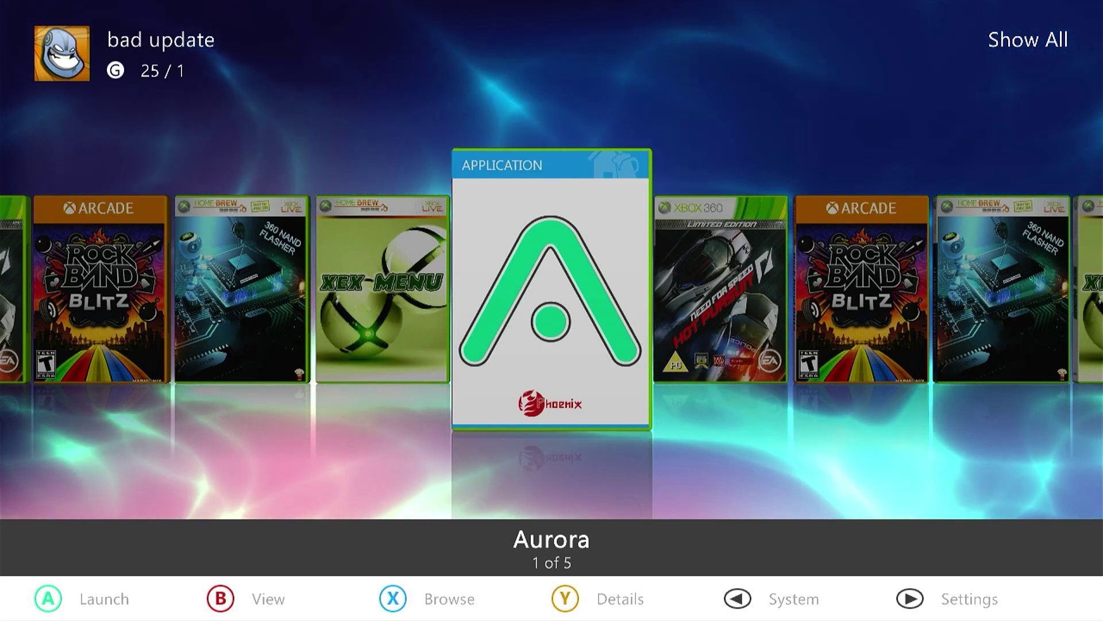
# - Open the console's System Settings from the Settings section of the Xbox Guide
pyautogui.press('Home')
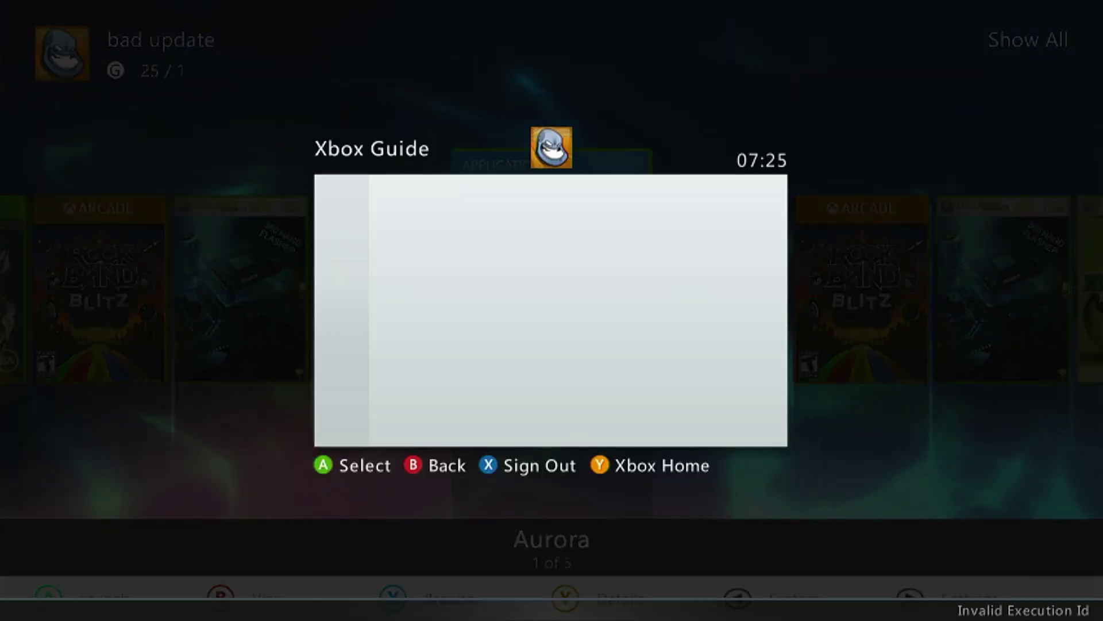
pyautogui.press('Right')
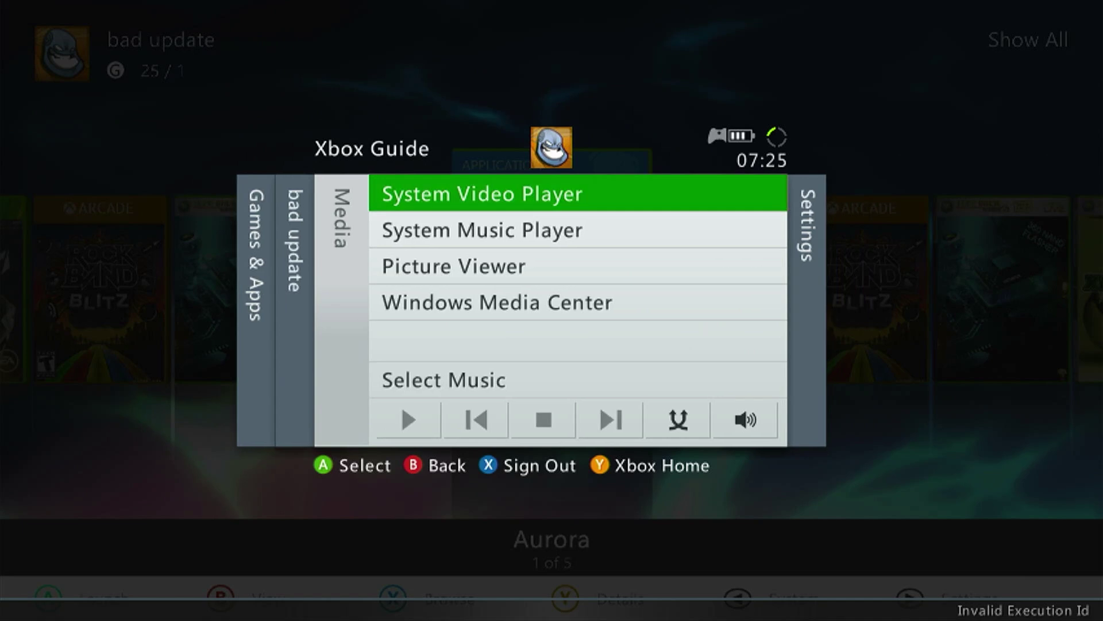
pyautogui.press('Right')
pyautogui.press('Down')
pyautogui.press('Down')
pyautogui.press('Down')
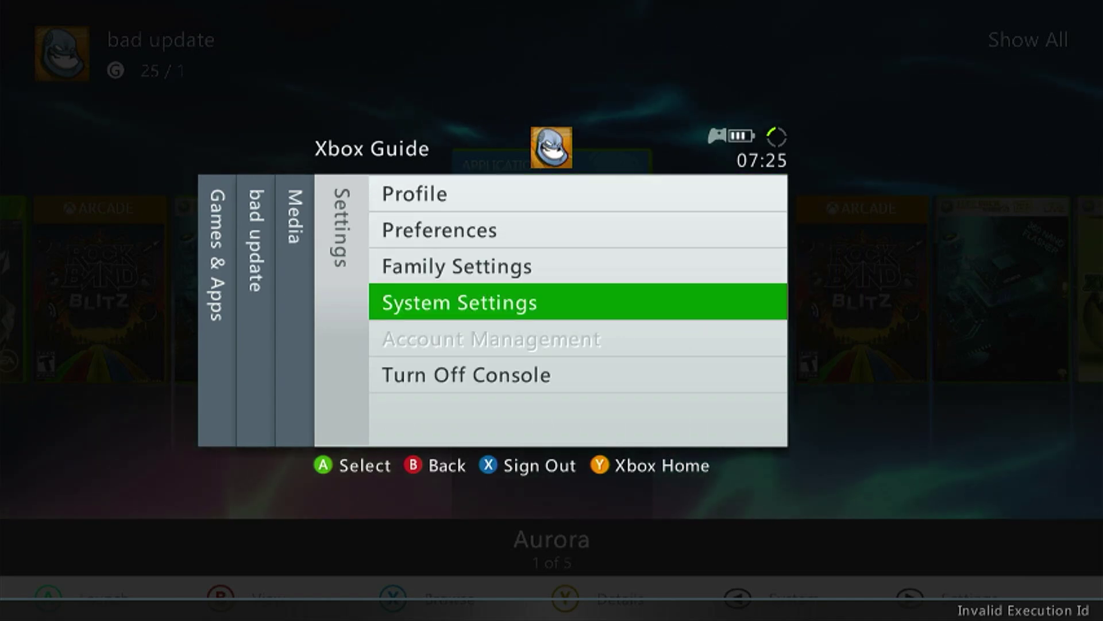
pyautogui.press('Return')
pyautogui.press('Up')
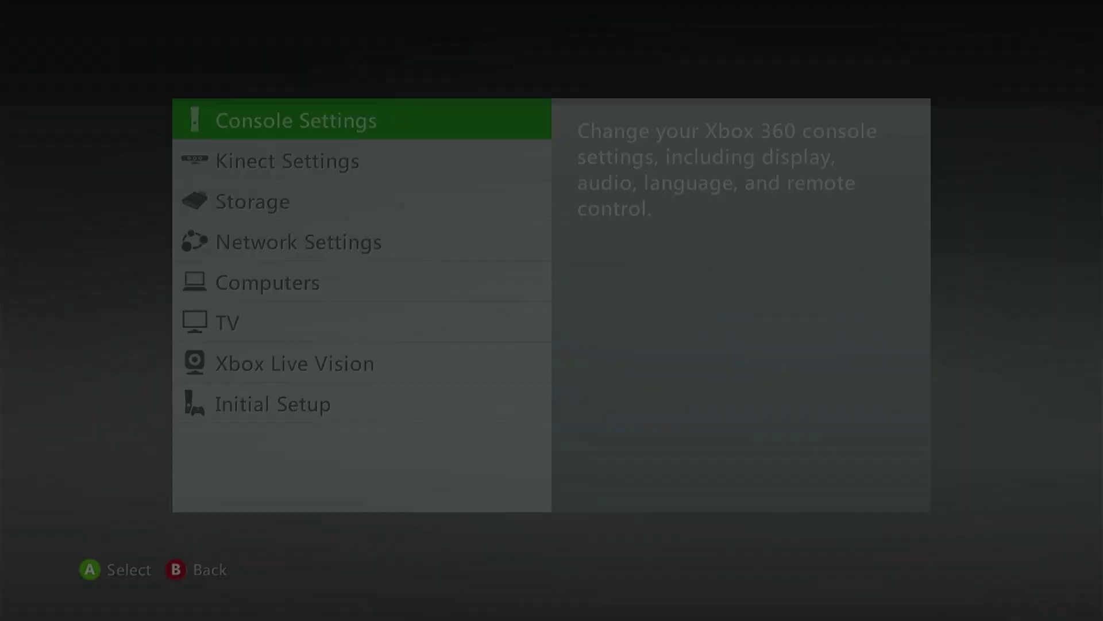
# - Go to Network Settings and choose the getwireless network from the available networks
pyautogui.press('Down')
pyautogui.press('Down')
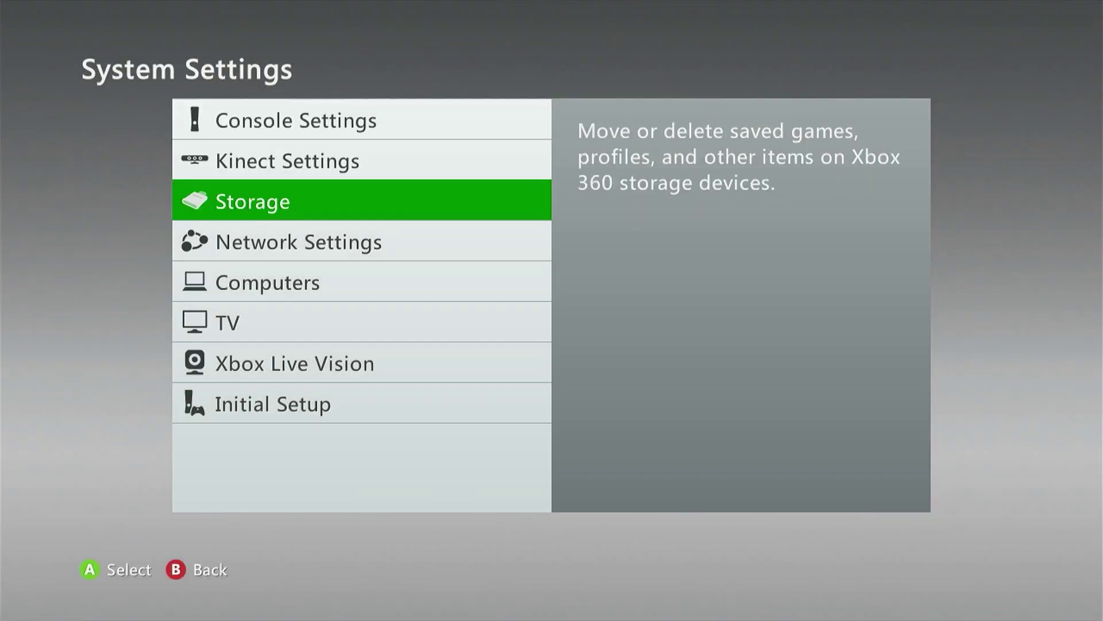
pyautogui.press('Down')
pyautogui.press('Return')
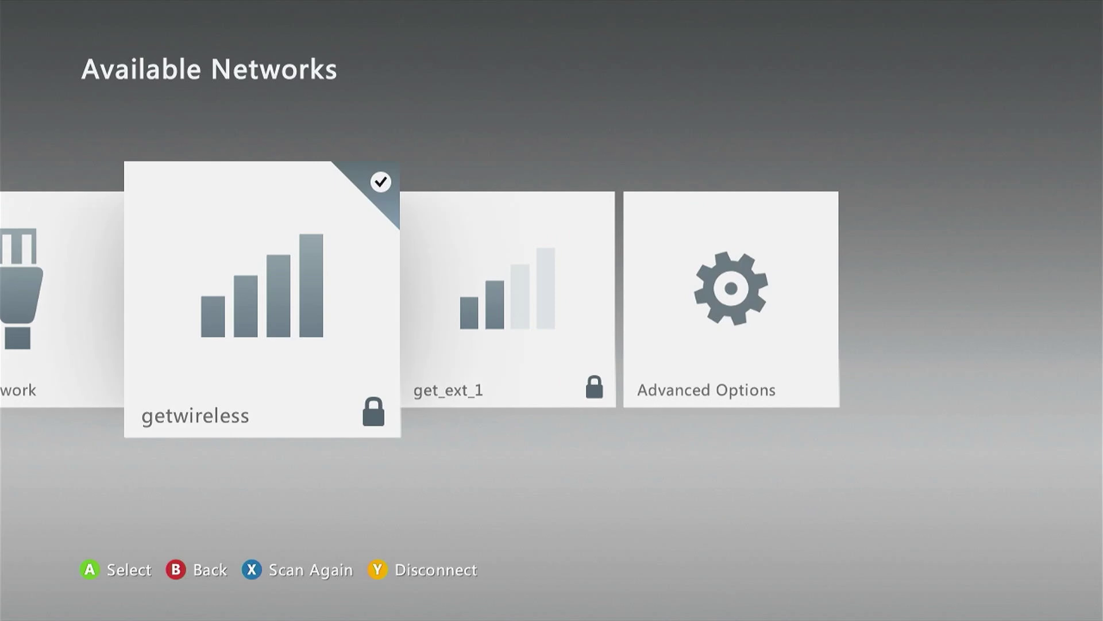
pyautogui.press('Left')
pyautogui.press('Right')
pyautogui.press('Left')
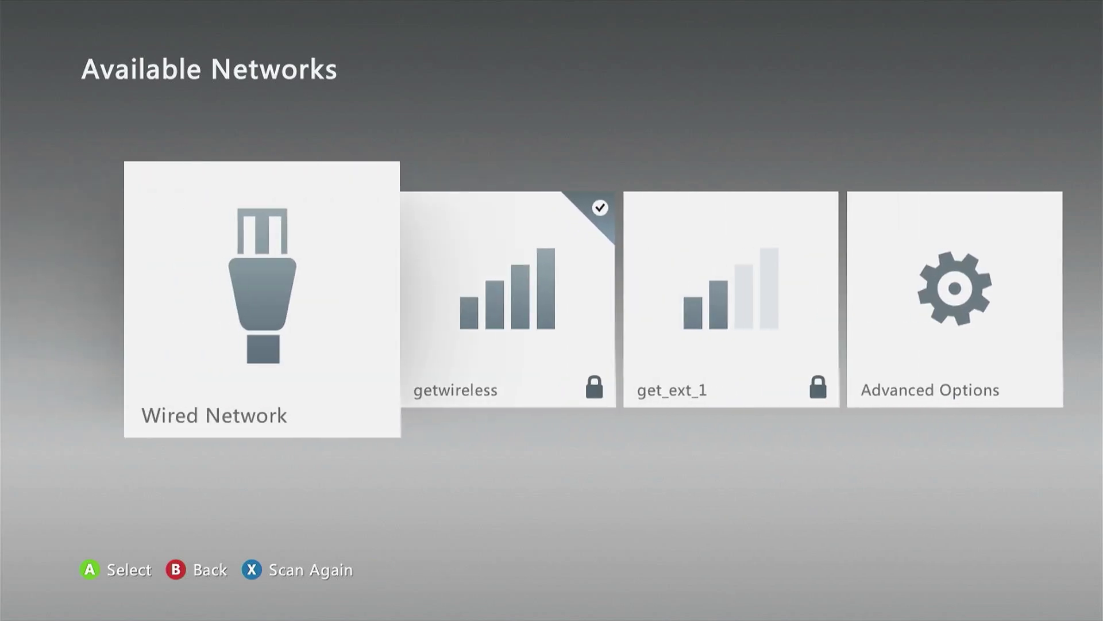
pyautogui.press('Right')
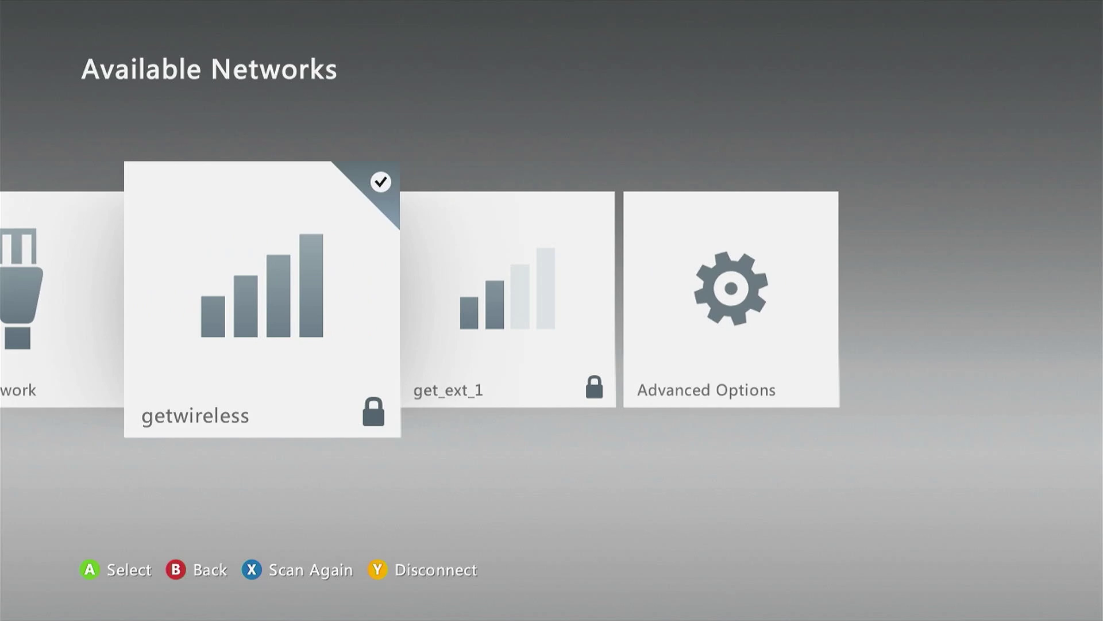
pyautogui.press('Return')
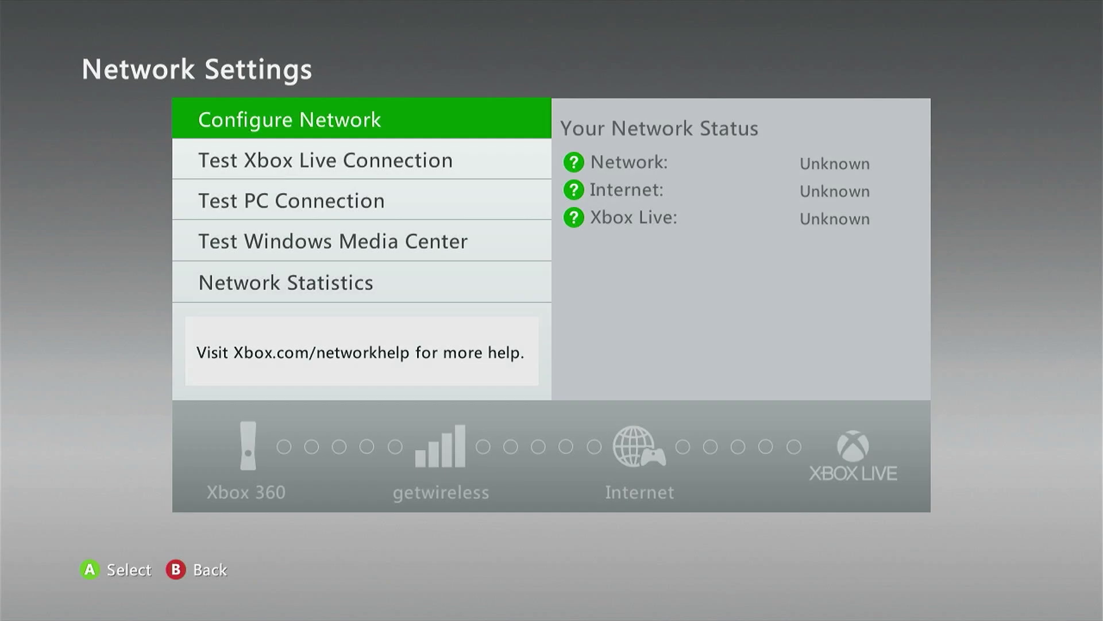
# - Run the Xbox Live connection test, agreeing to sign everyone out, and cancel the troubleshooting suggestions
pyautogui.press('Down')
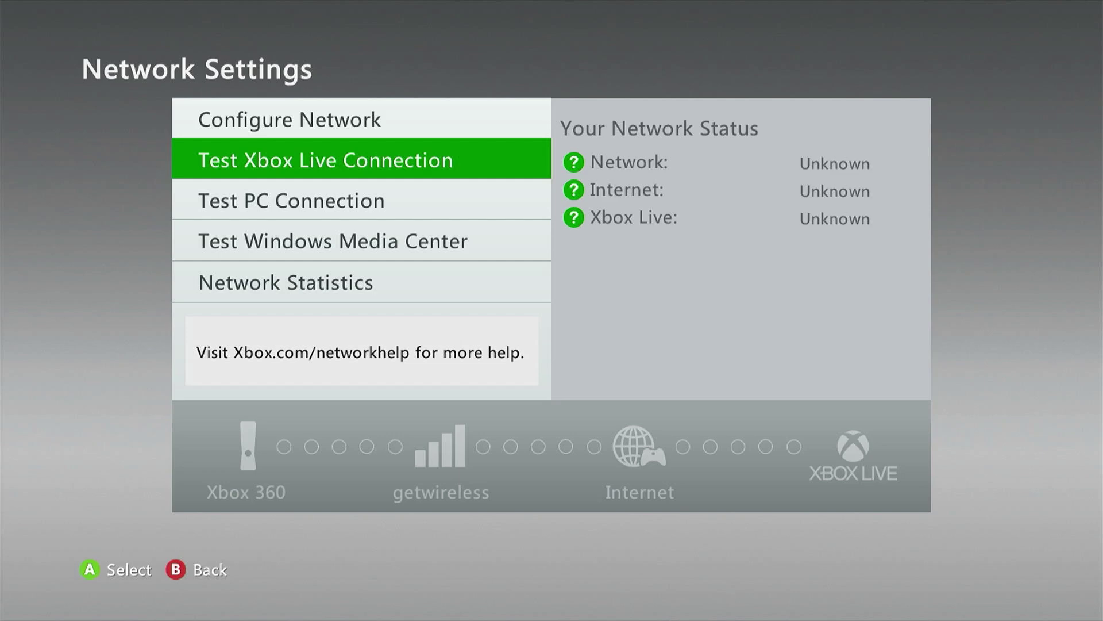
pyautogui.press('Return')
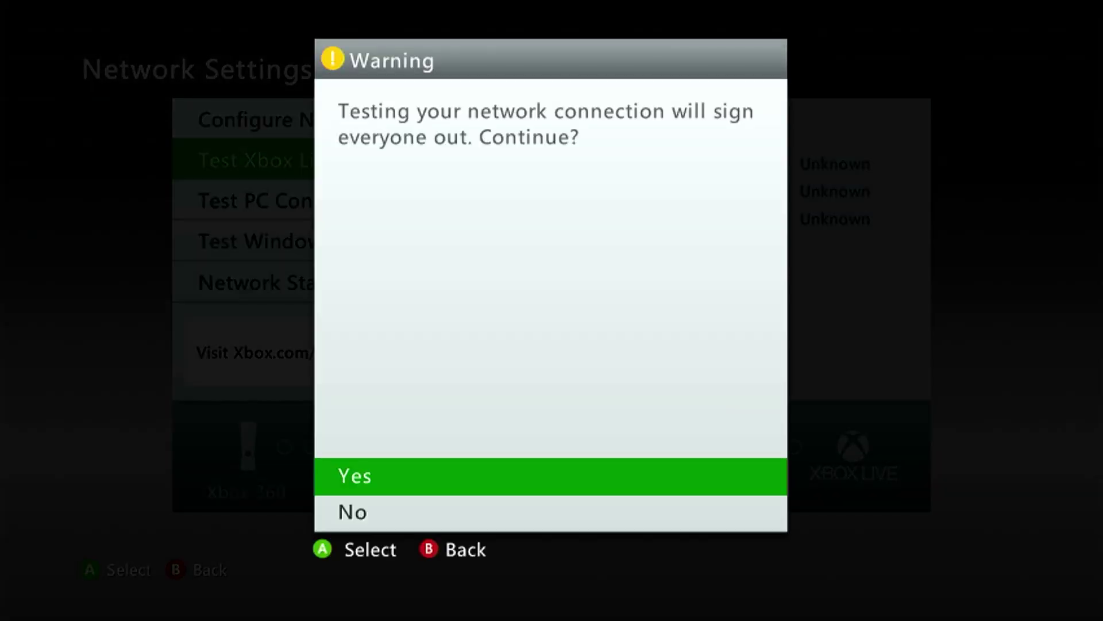
pyautogui.press('Return')
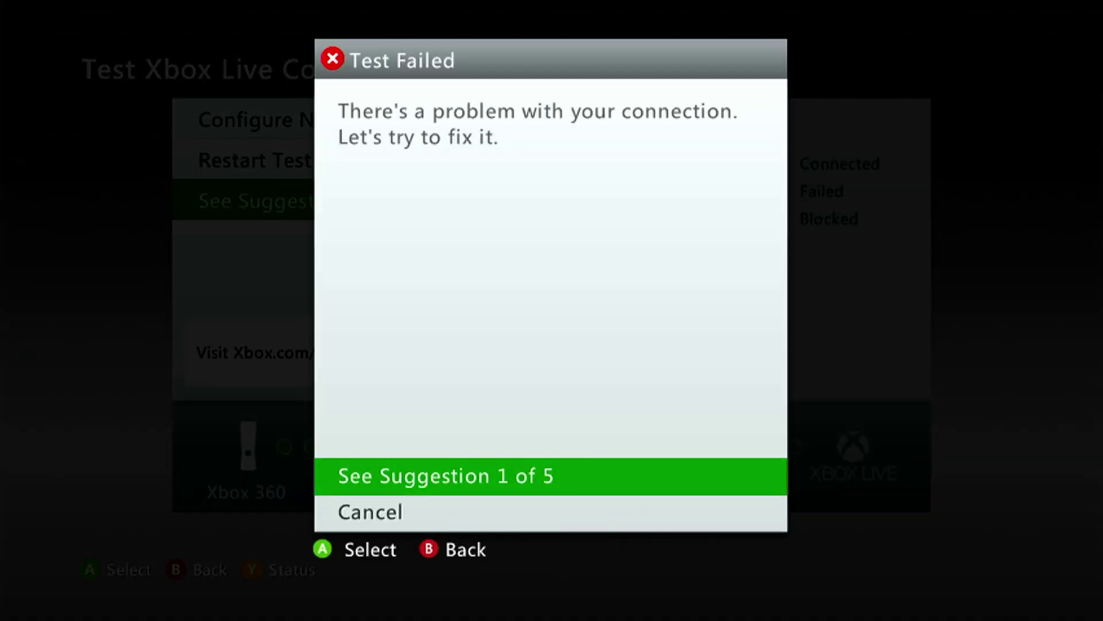
pyautogui.press('Down')
pyautogui.press('Return')
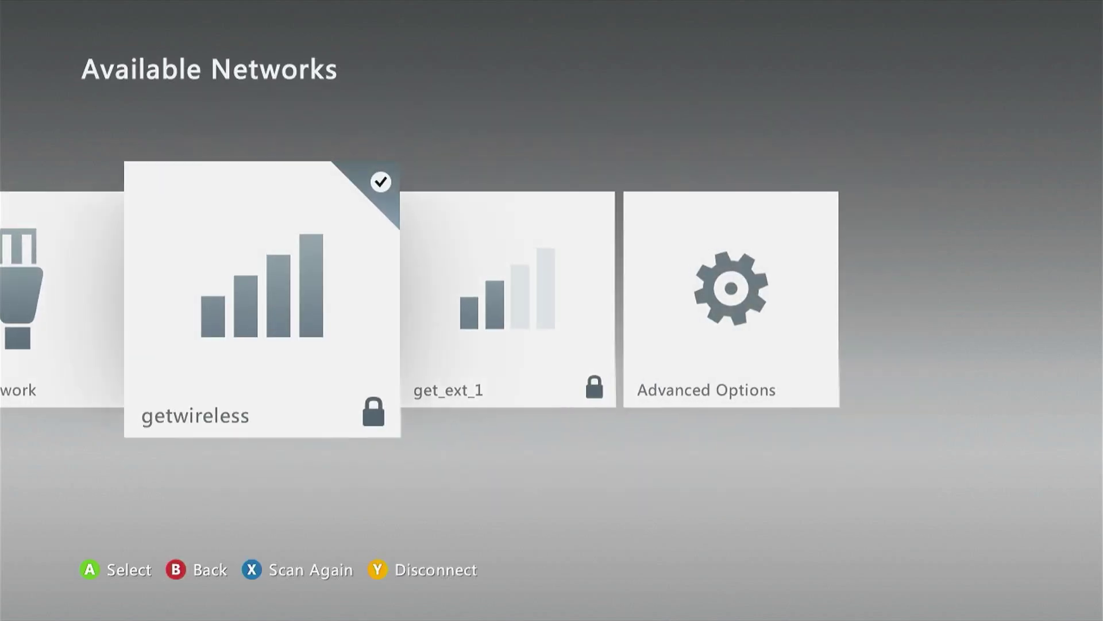
# - Leave the network settings for the Xbox dashboard and launch XeXMenu from My Games
pyautogui.press('Escape')
pyautogui.press('Escape')
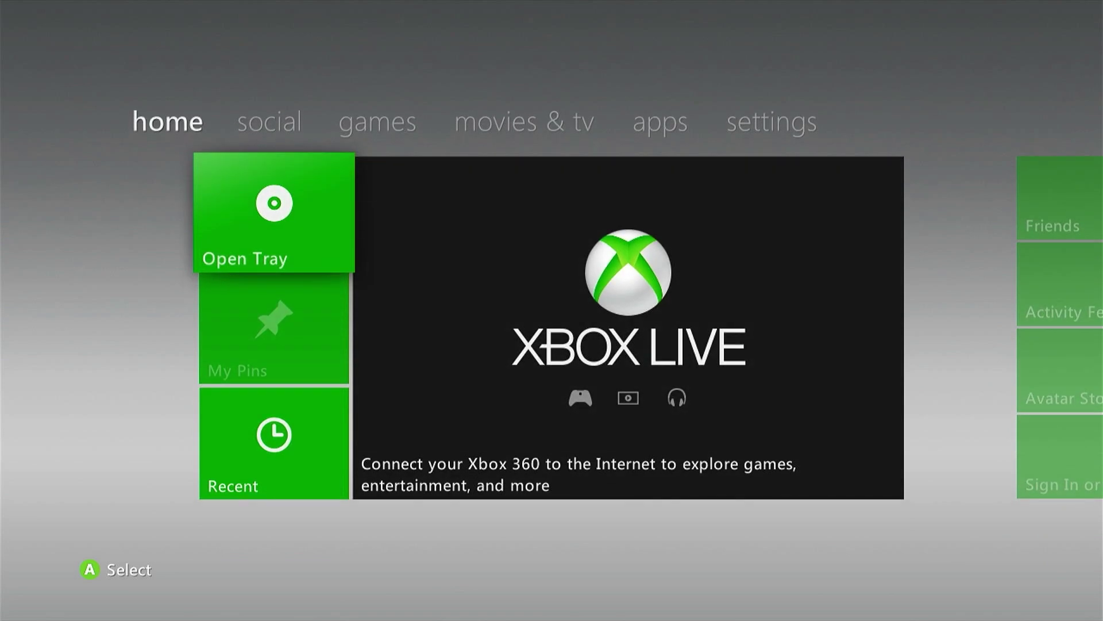
pyautogui.press('Right')
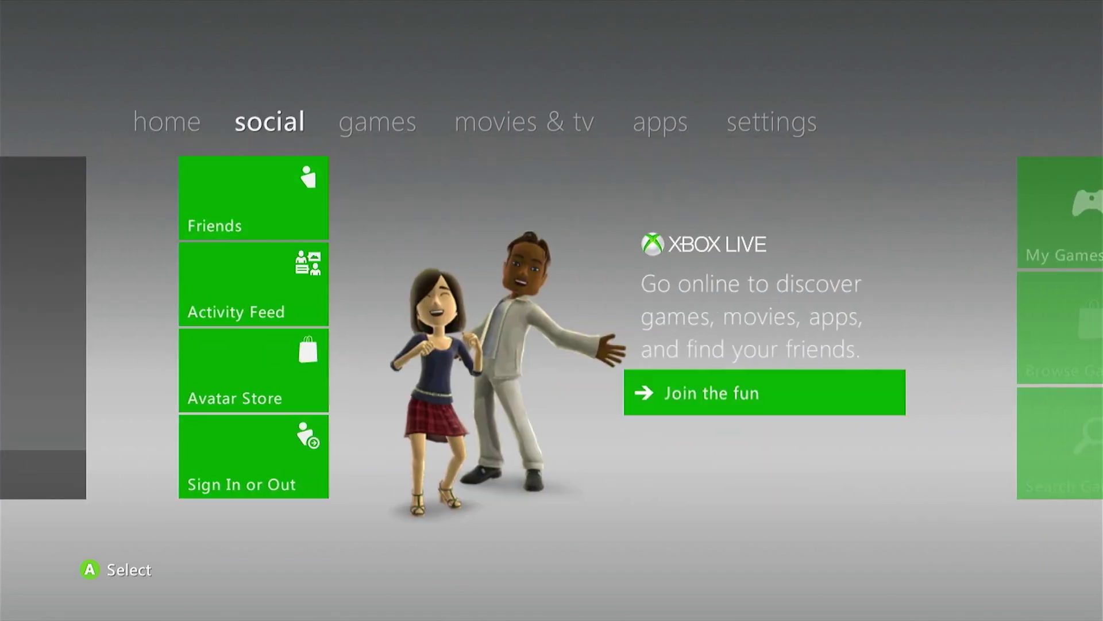
pyautogui.press('Right')
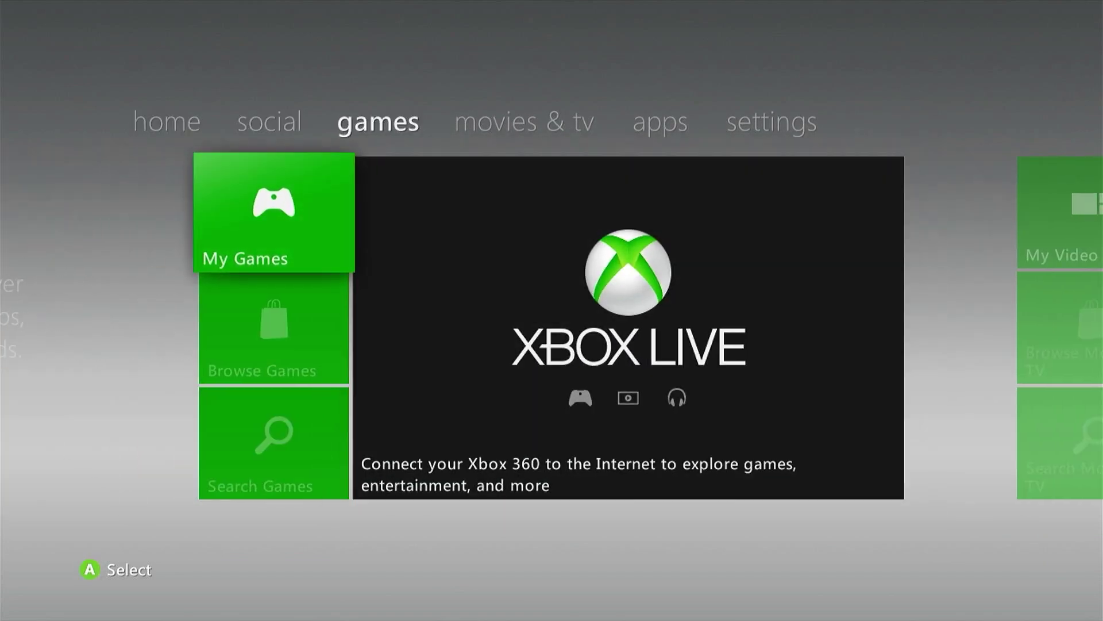
pyautogui.press('Return')
pyautogui.press('Right')
pyautogui.press('Right')
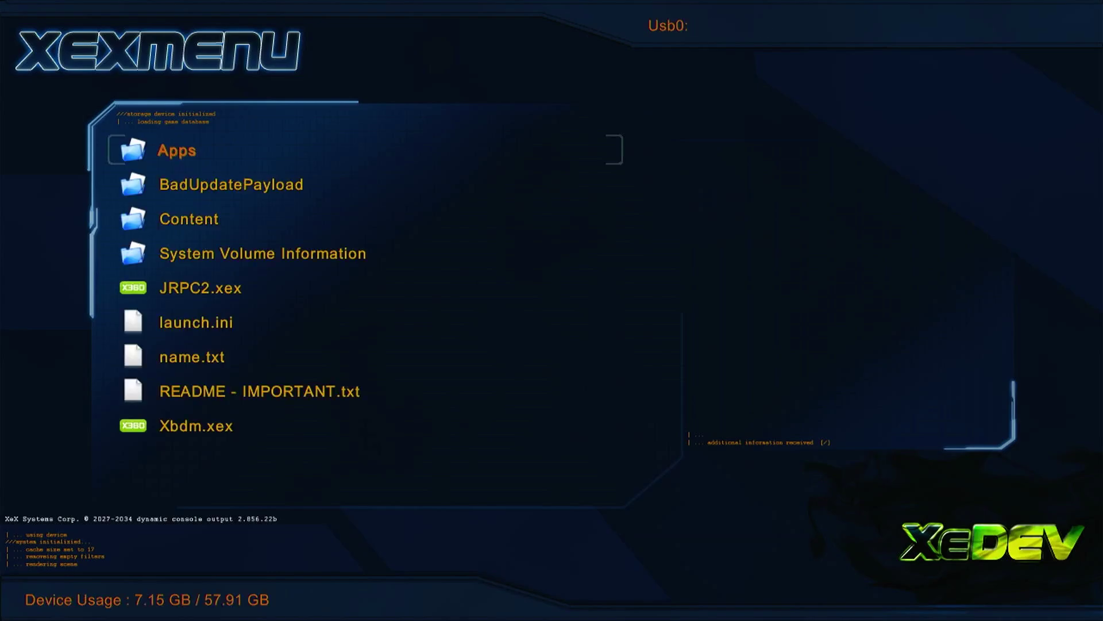
# - Launch Aurora.xex from the Apps\Aurora 0.7b.2 - Release Package folder on Usb0
pyautogui.press('Return')
pyautogui.press('Down')
pyautogui.press('Up')
pyautogui.press('Return')
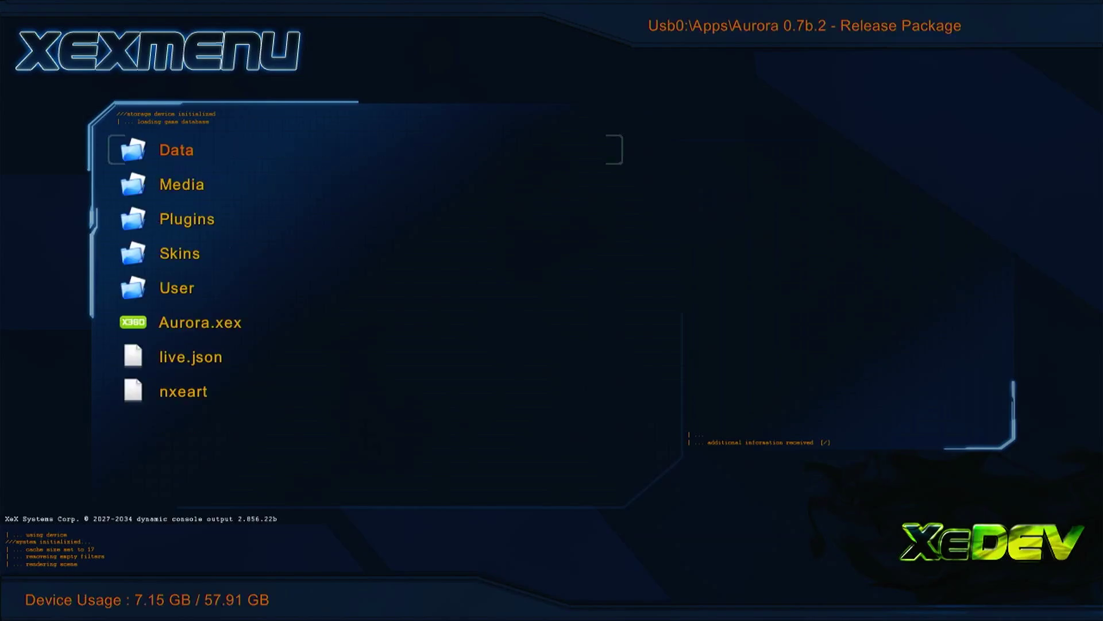
pyautogui.press('Down')
pyautogui.press('Down')
pyautogui.press('Down')
pyautogui.press('Down')
pyautogui.press('Down')
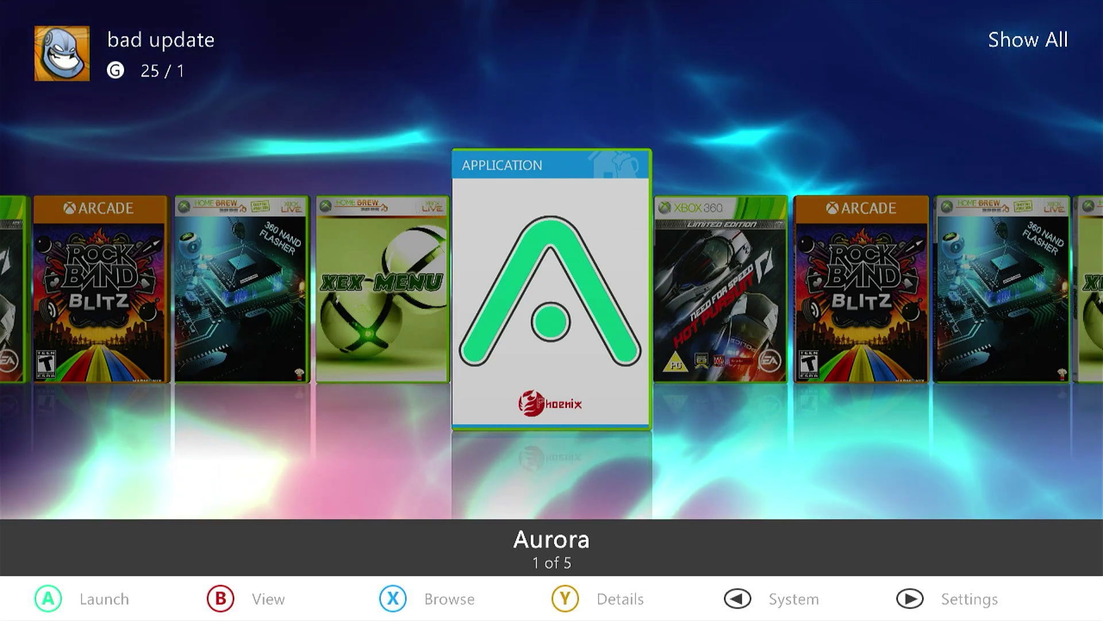
# - Launch the Aurora Repo Browser script from Aurora's system tools and open its Utility Scripts category
pyautogui.press('BackSpace')
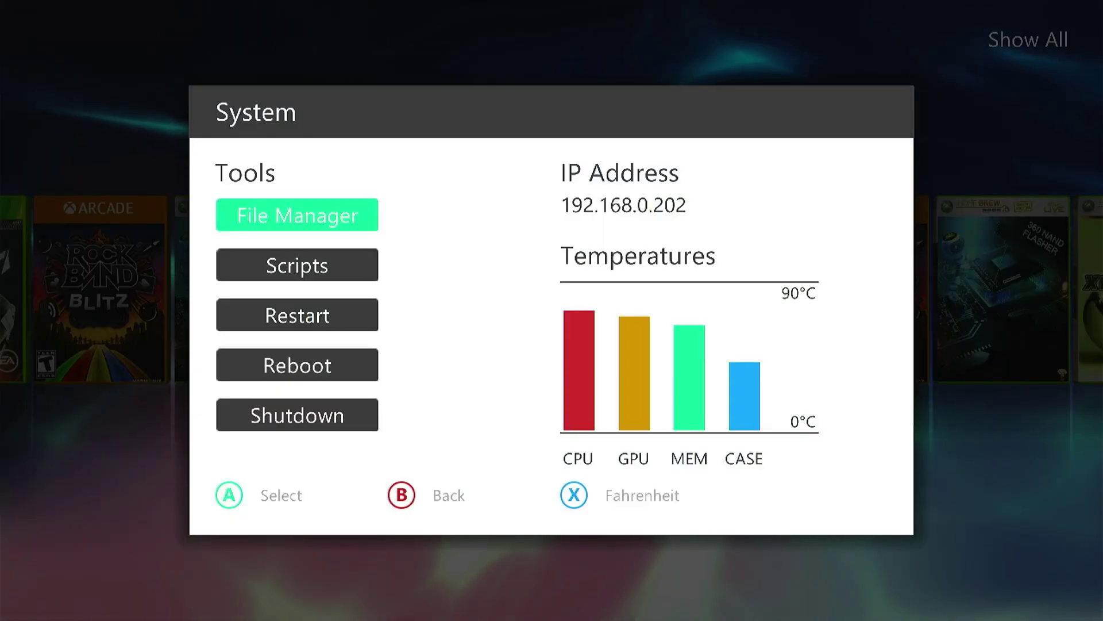
pyautogui.press('Down')
pyautogui.press('Return')
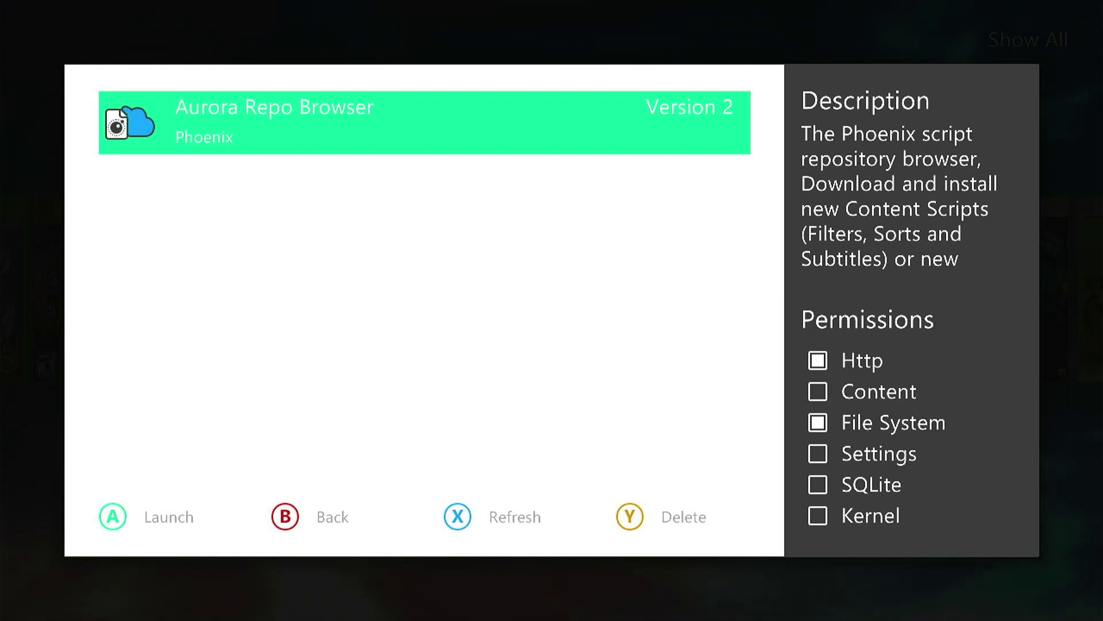
pyautogui.press('Return')
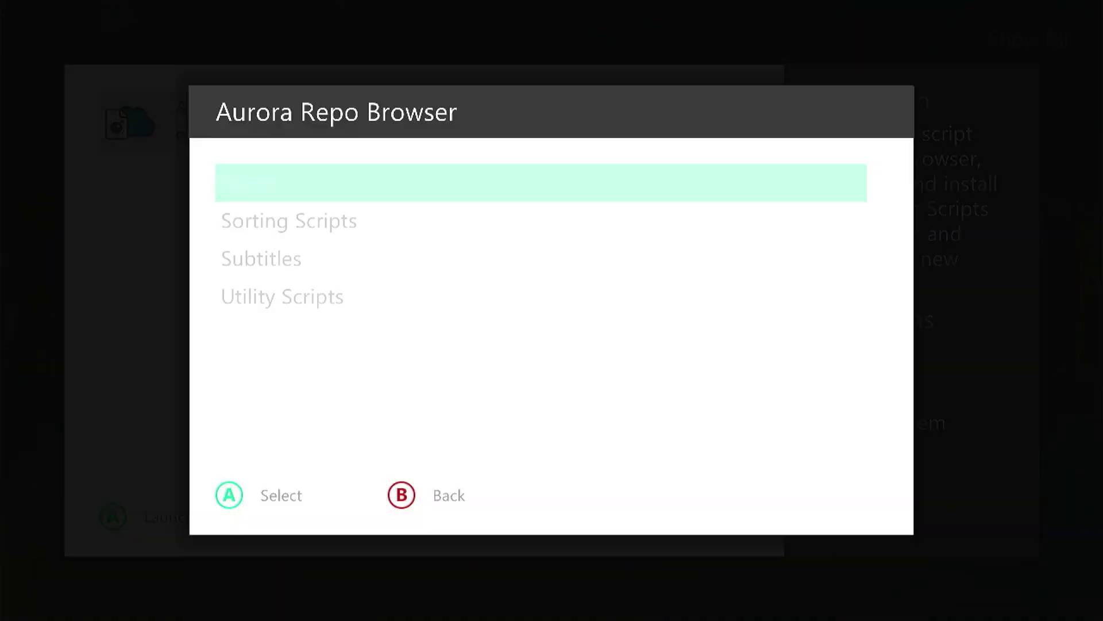
pyautogui.press('Down')
pyautogui.press('Down')
pyautogui.press('Down')
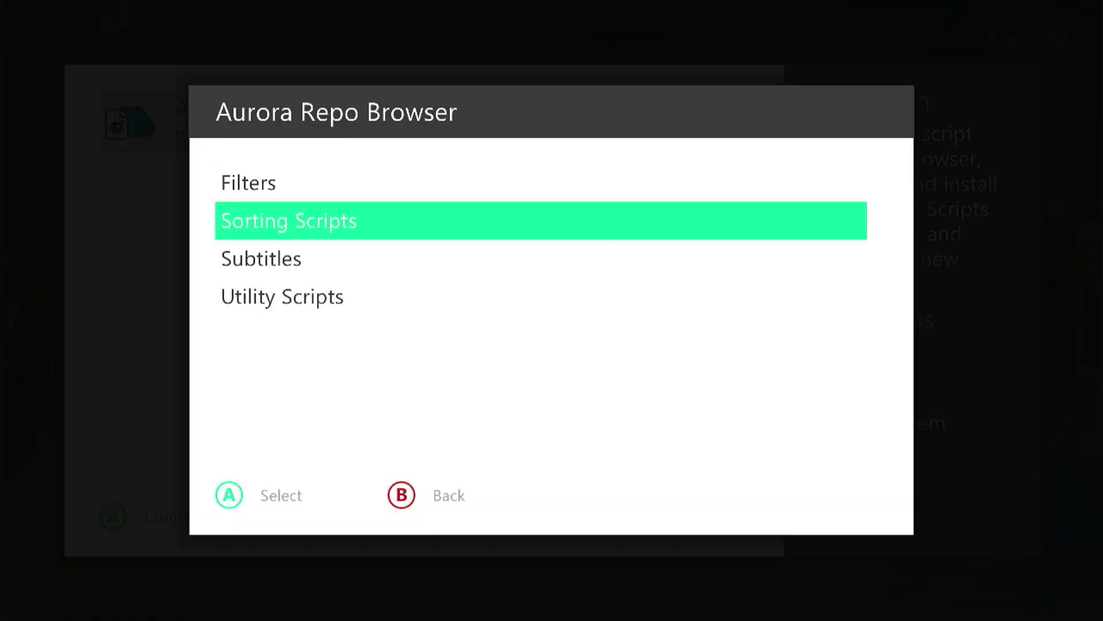
pyautogui.press('Return')
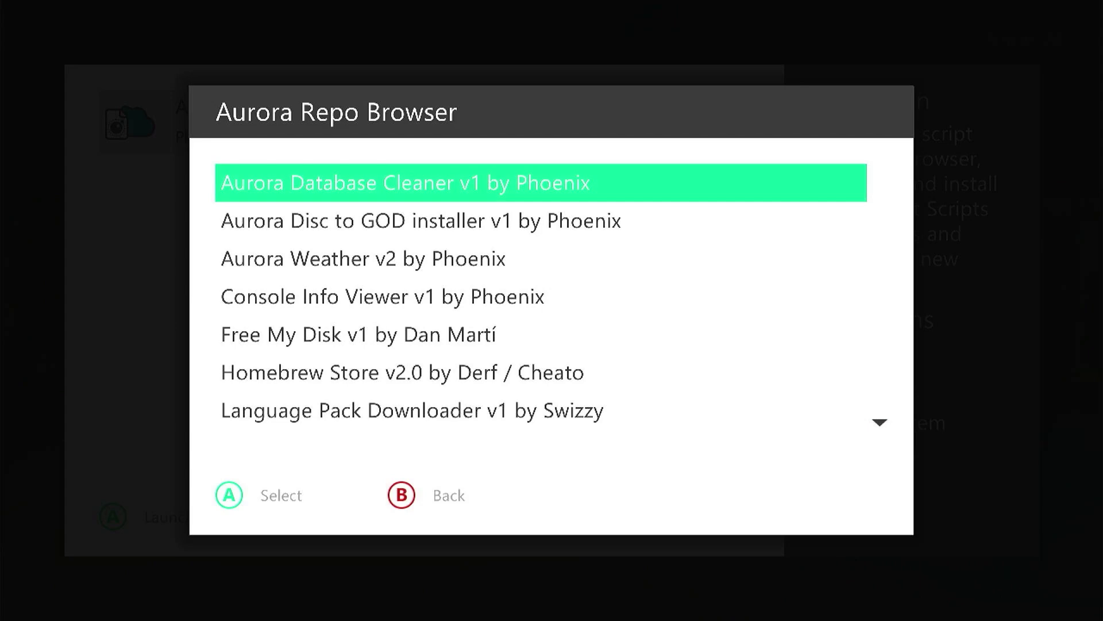
# - Install the Homebrew Store v2.0 utility script and return to Aurora's main library
pyautogui.press('Down')
pyautogui.press('Down')
pyautogui.press('Down')
pyautogui.press('Down')
pyautogui.press('Down')
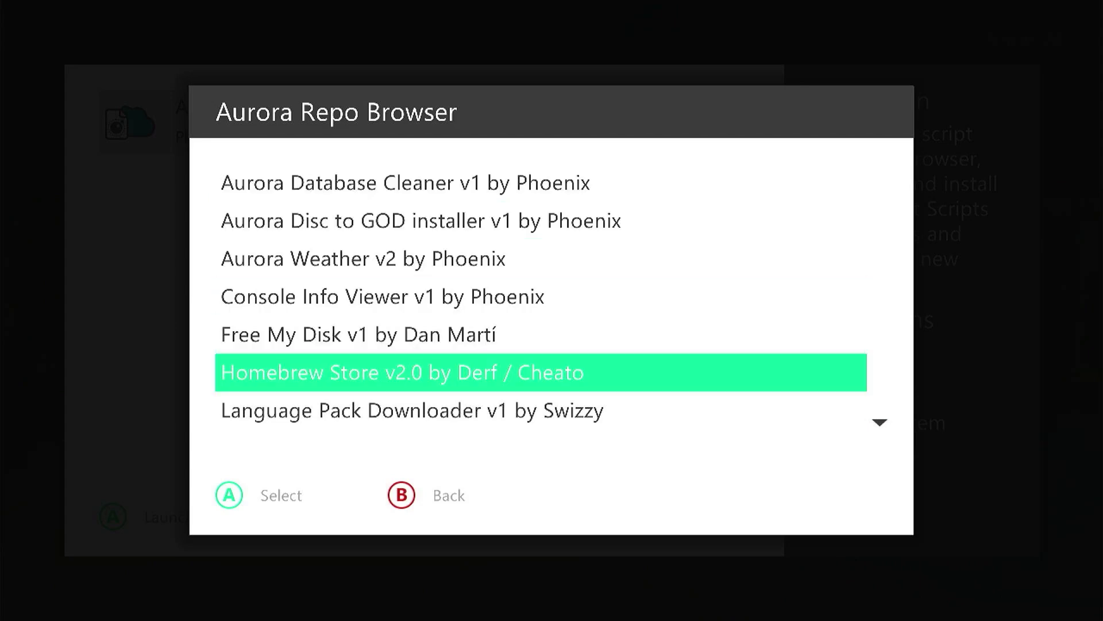
pyautogui.press('Return')
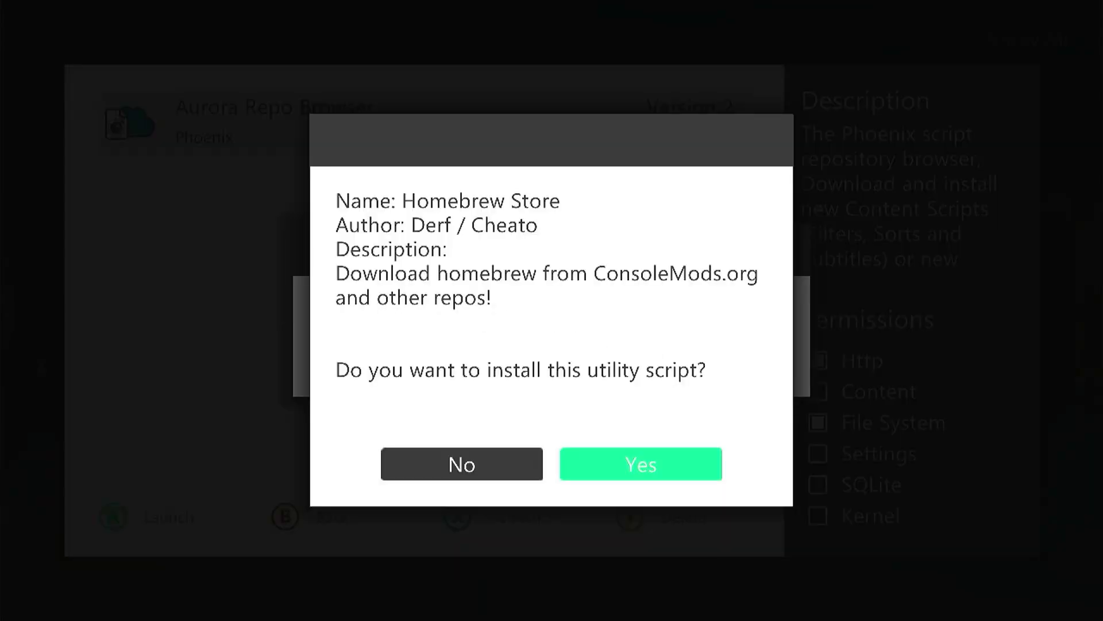
pyautogui.press('Return')
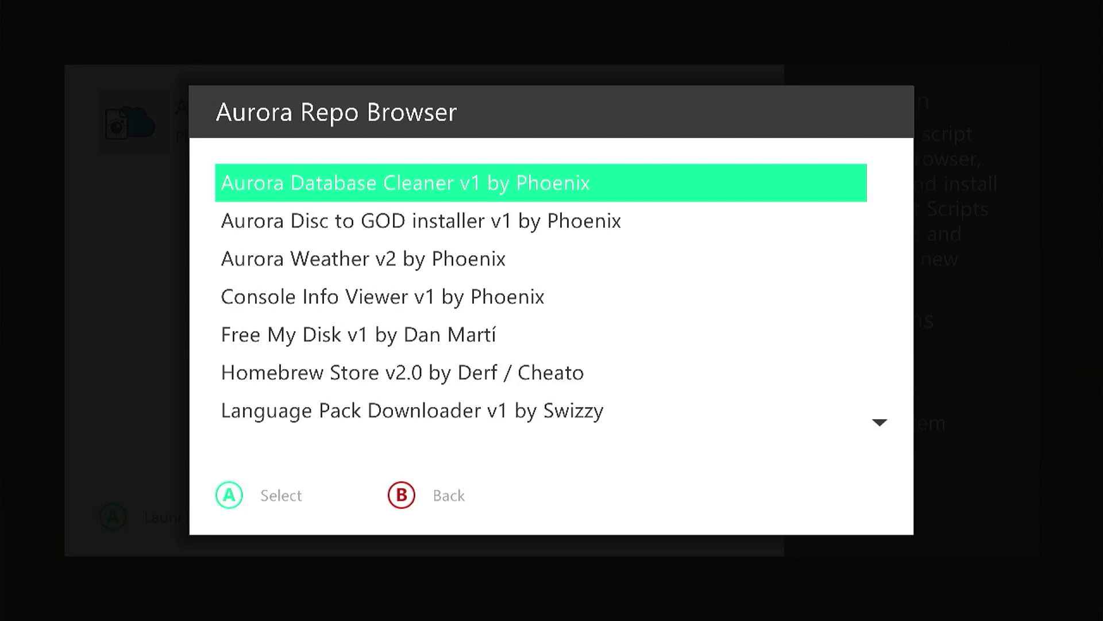
pyautogui.press('Escape')
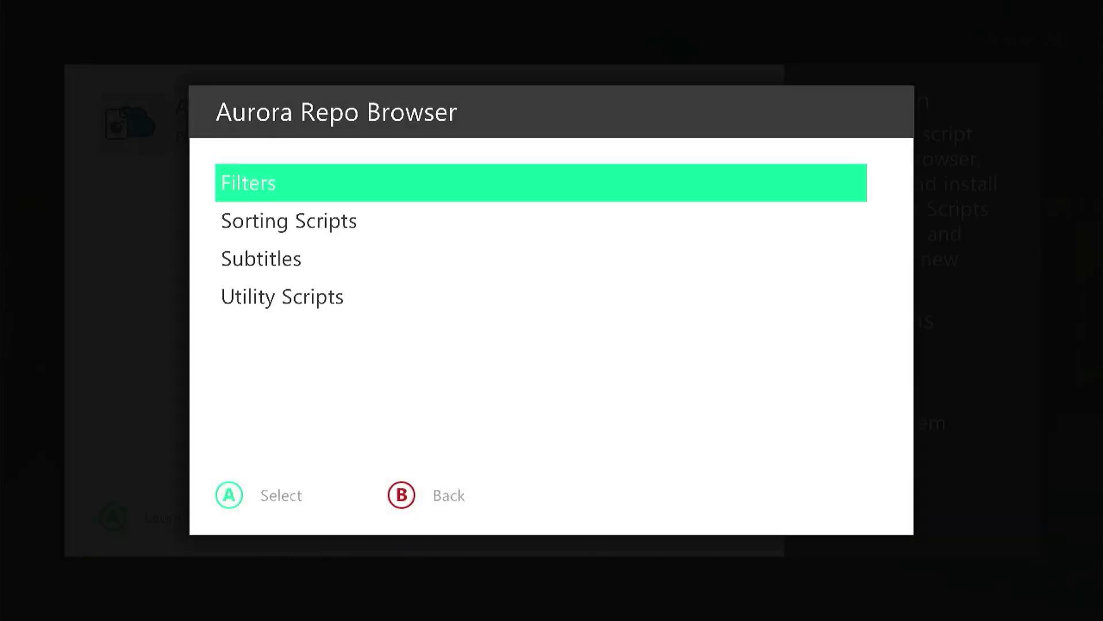
pyautogui.press('Escape')
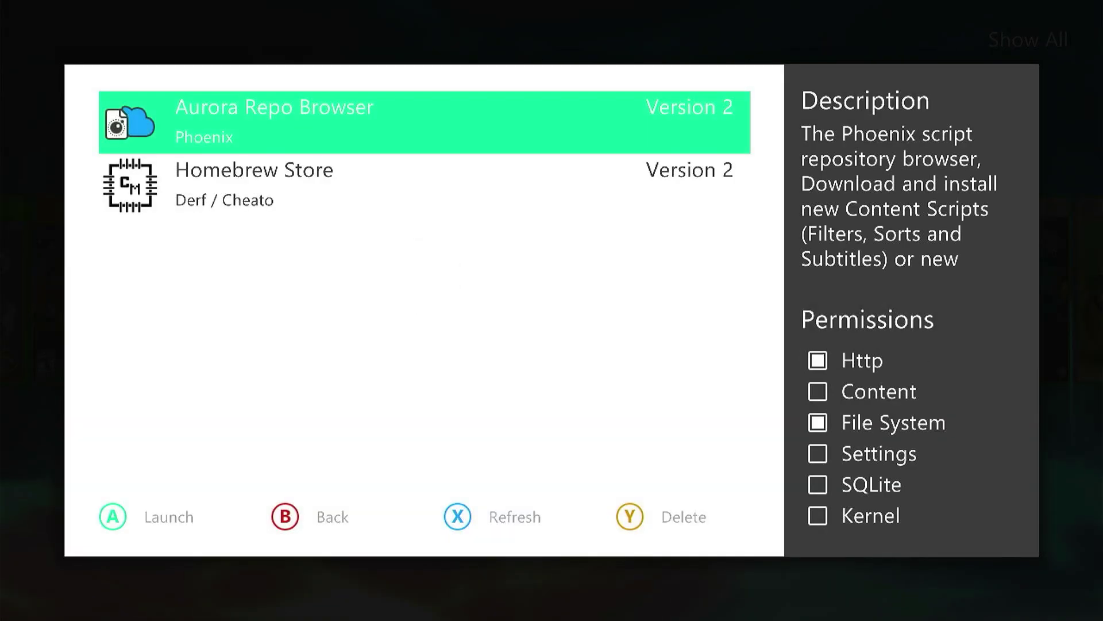
pyautogui.press('Escape')
pyautogui.press('Escape')
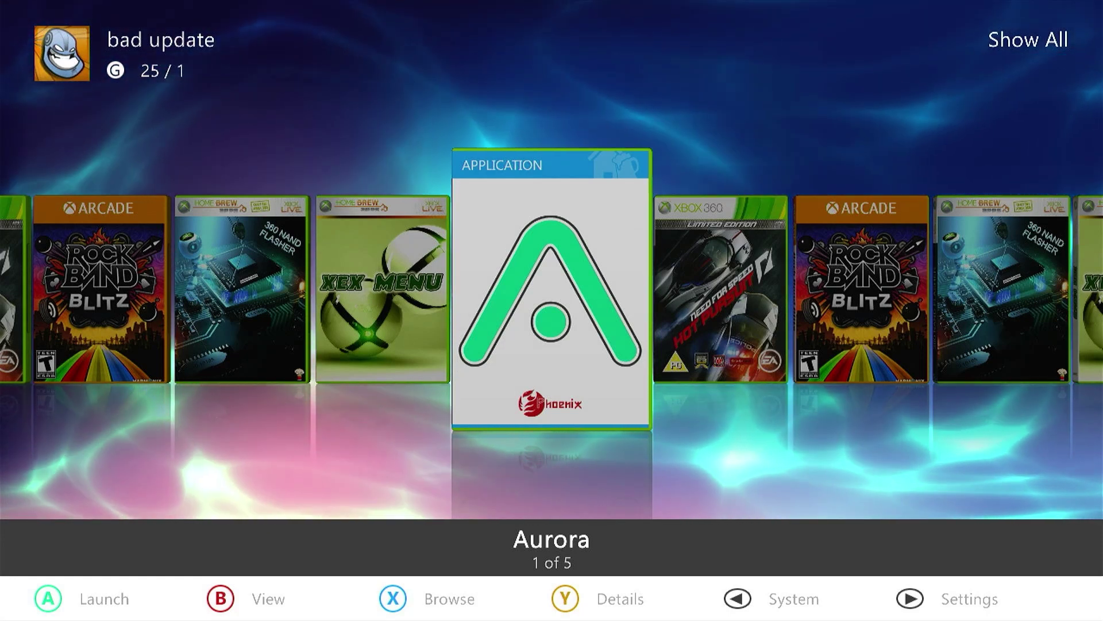
# - Launch the Homebrew Store script in Aurora and select the [ConsoleMods.org] Homebrew Apps category
pyautogui.press('BackSpace')
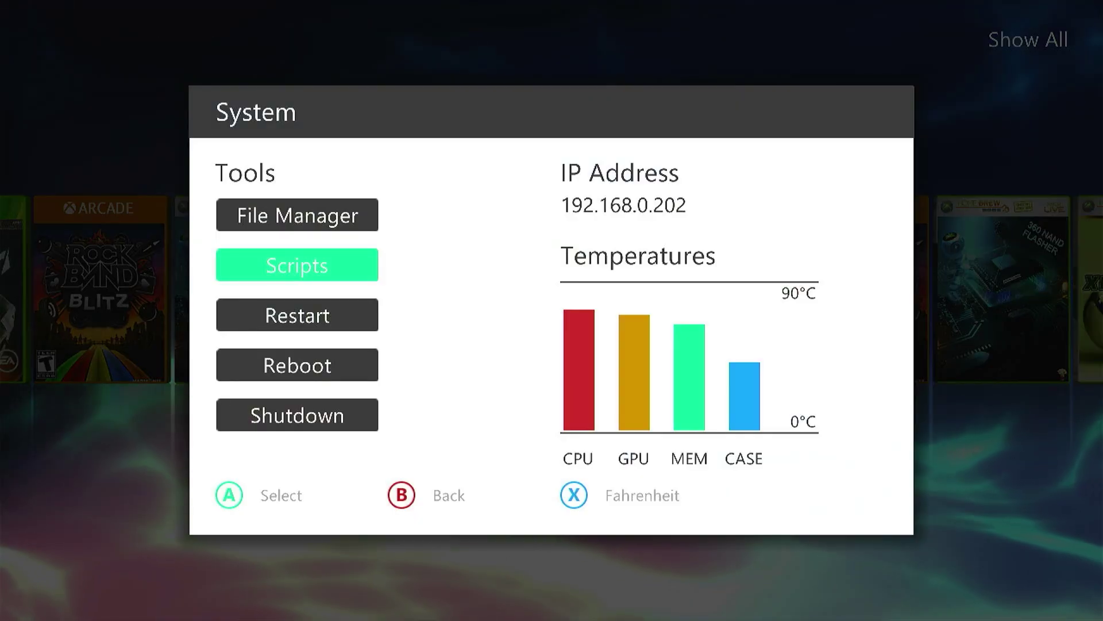
pyautogui.press('Return')
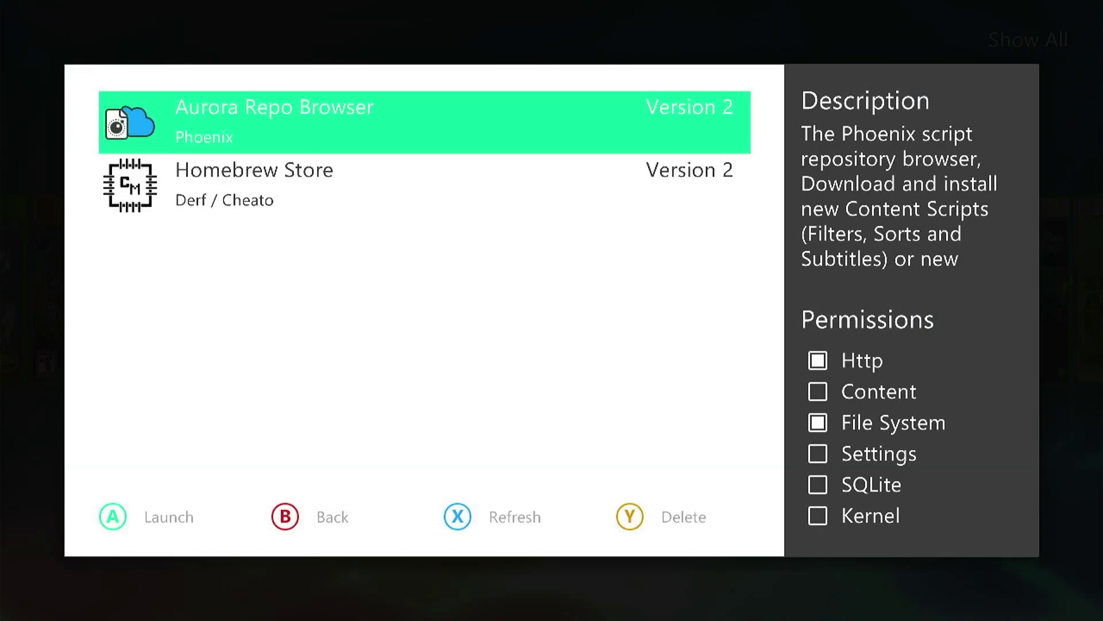
pyautogui.press('Down')
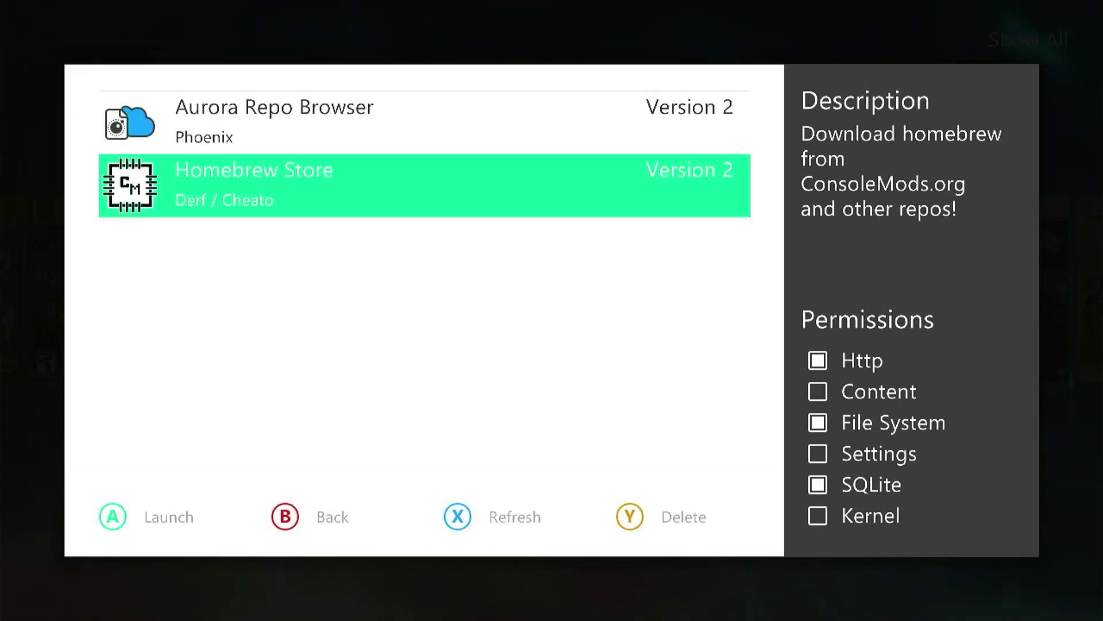
pyautogui.press('Return')
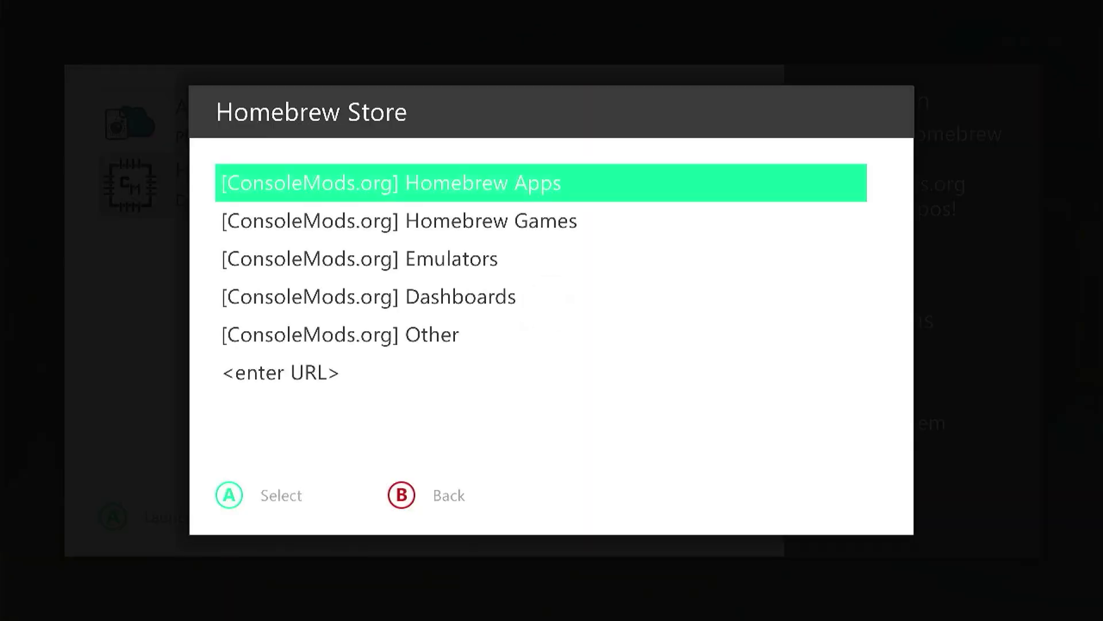
pyautogui.press('Return')
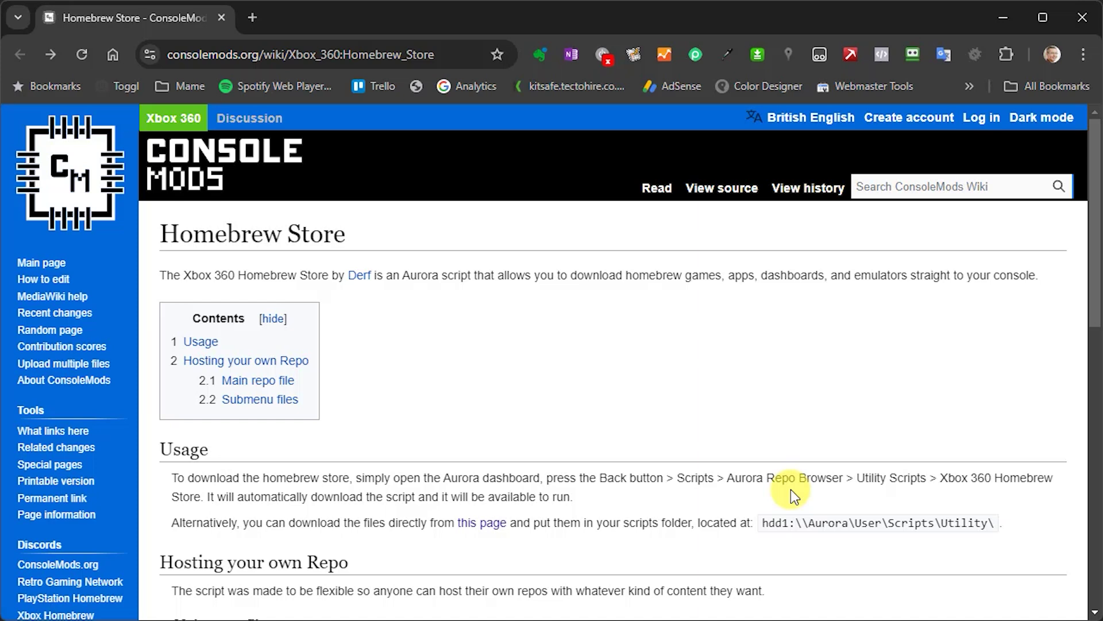
# - Switch to the ConsoleMods Homebrew Store wiki page in the browser and download Xbox_360_Homebrew_Store_1.1.zip from its linked file page
pyautogui.hotkey('ctrl', 'l')
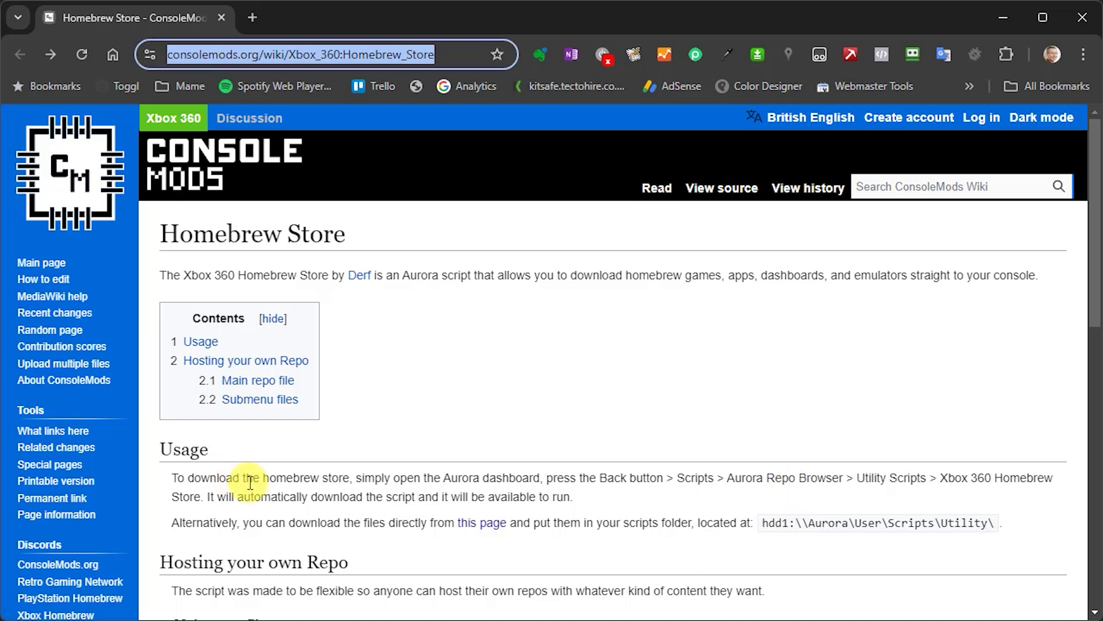
pyautogui.click(486, 527)
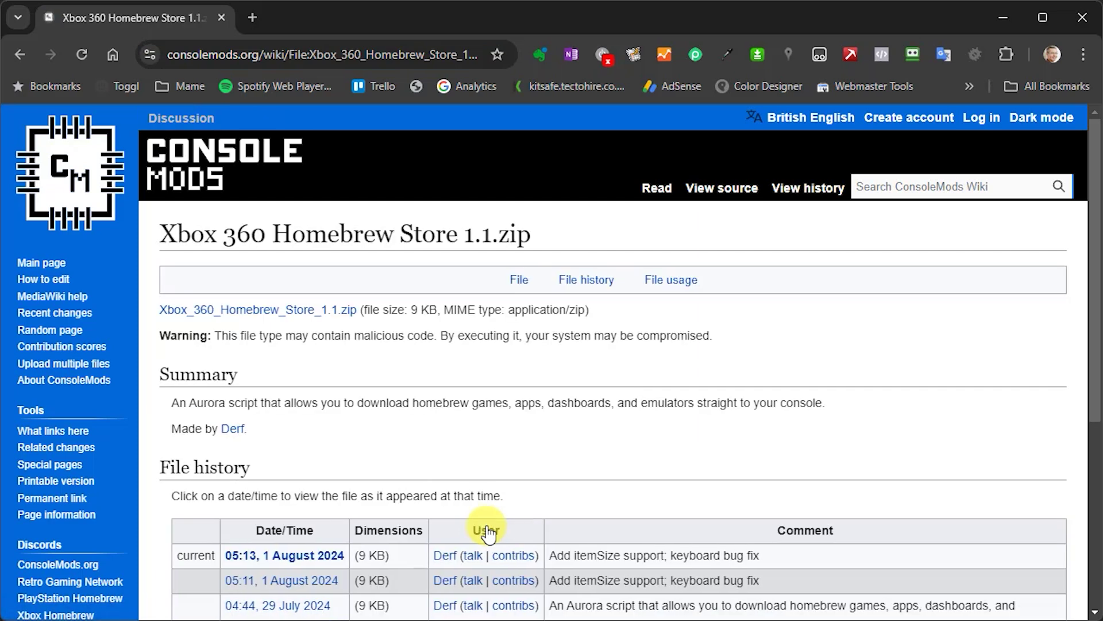
pyautogui.click(286, 318)
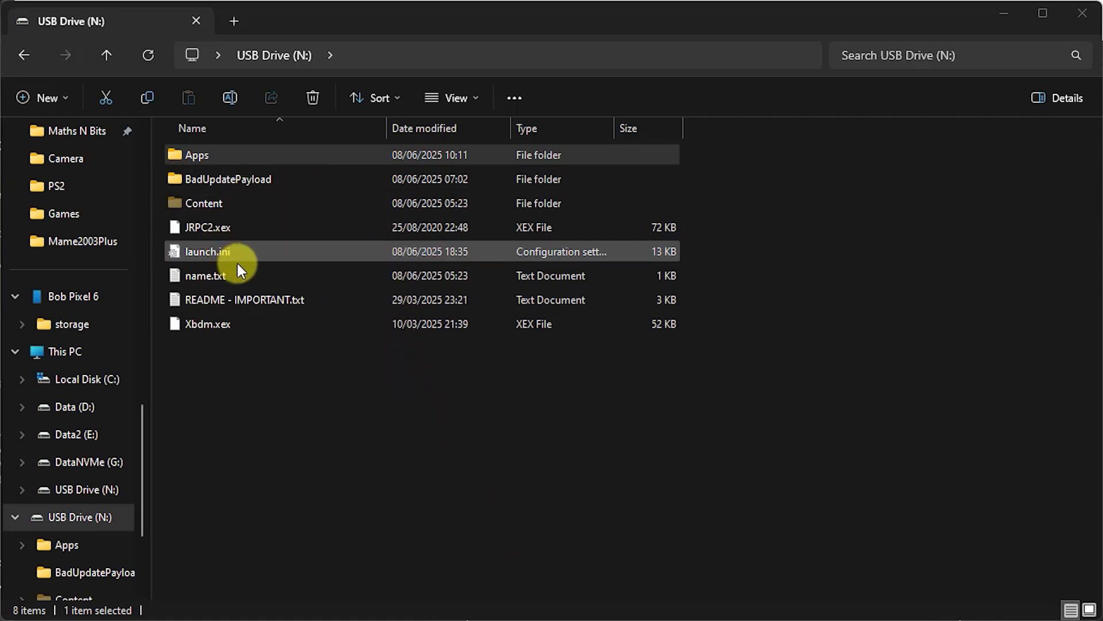
# - In File Explorer, open Apps\Aurora 0.7b.2 - Release Package\User\Scripts on USB Drive (N:) and enter its utility scripts folder
pyautogui.doubleClick(178, 153)
pyautogui.doubleClick(178, 157)
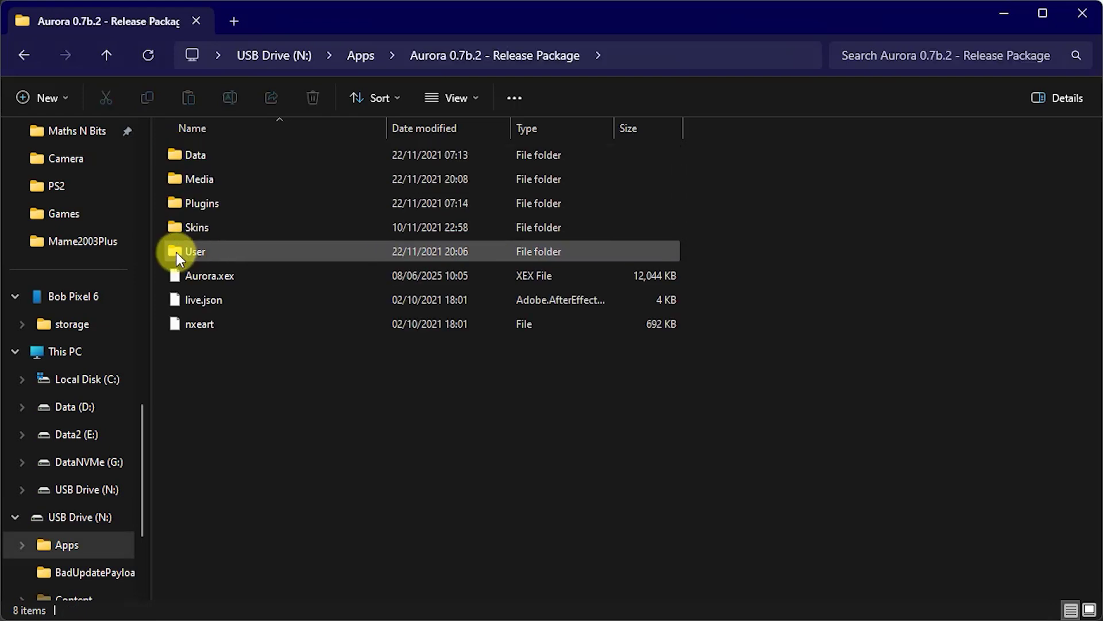
pyautogui.doubleClick(176, 252)
pyautogui.doubleClick(173, 227)
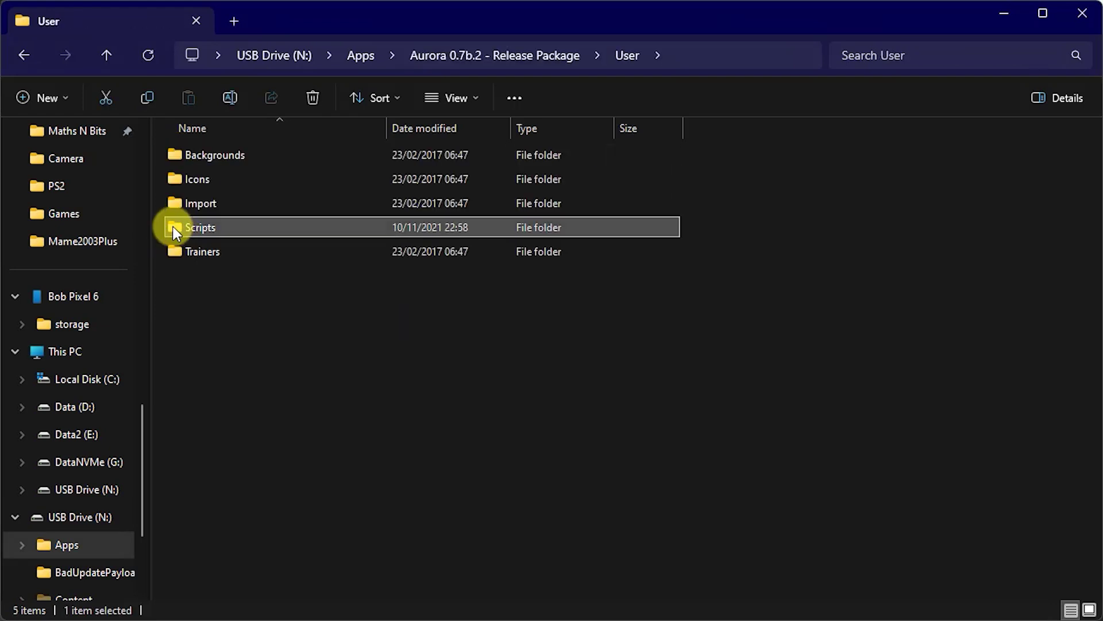
pyautogui.doubleClick(179, 178)
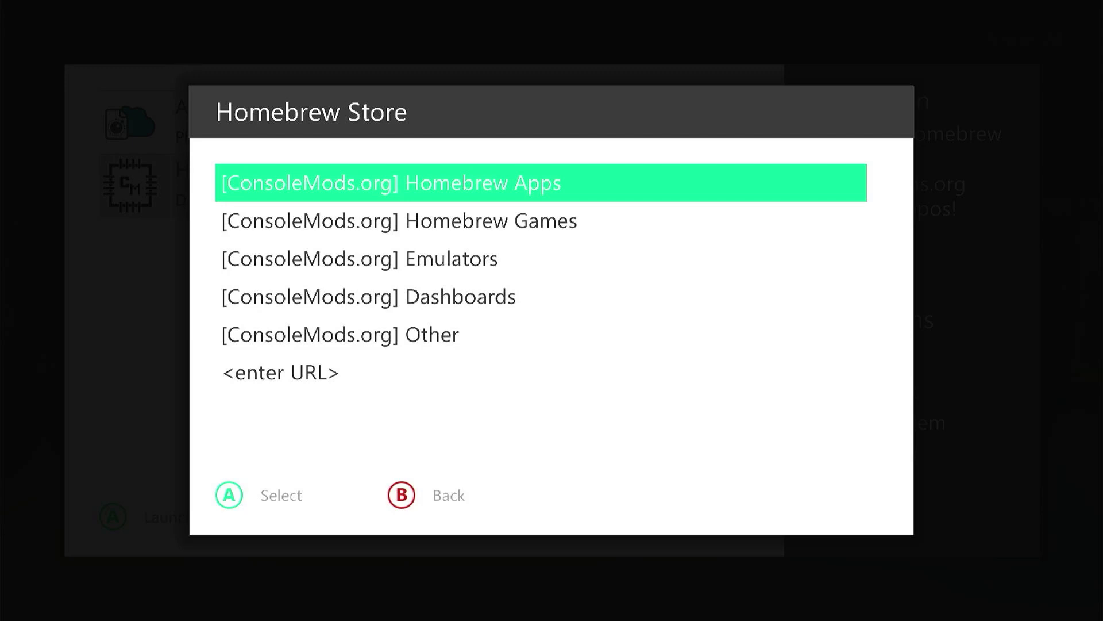
# - Back in Aurora's Homebrew Store, open the [ConsoleMods.org] Homebrew Games category and browse to PACMAN COLORS (v1.0)
pyautogui.press('Down')
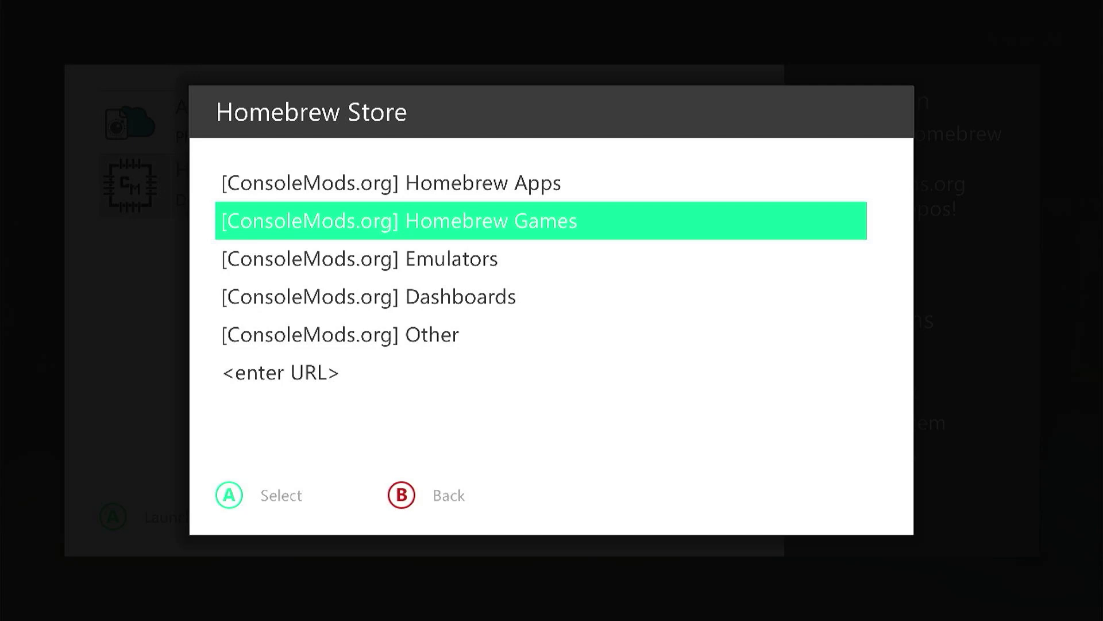
pyautogui.press('Return')
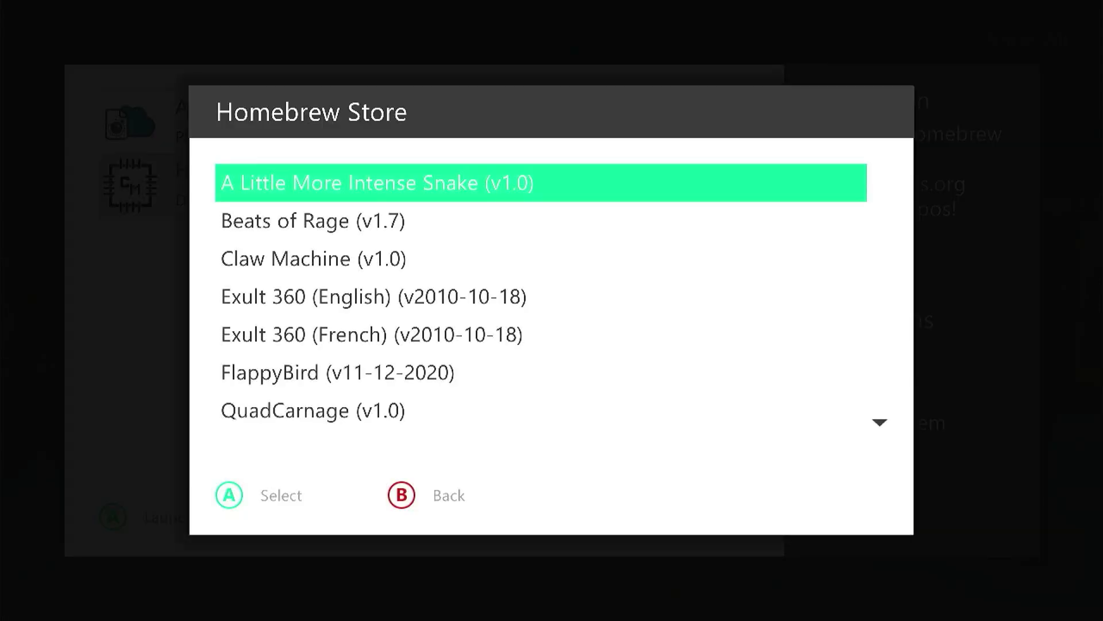
pyautogui.press('Down')
pyautogui.press('Down')
pyautogui.press('Down')
pyautogui.press('Down')
pyautogui.press('Down')
pyautogui.press('Down')
pyautogui.press('Down')
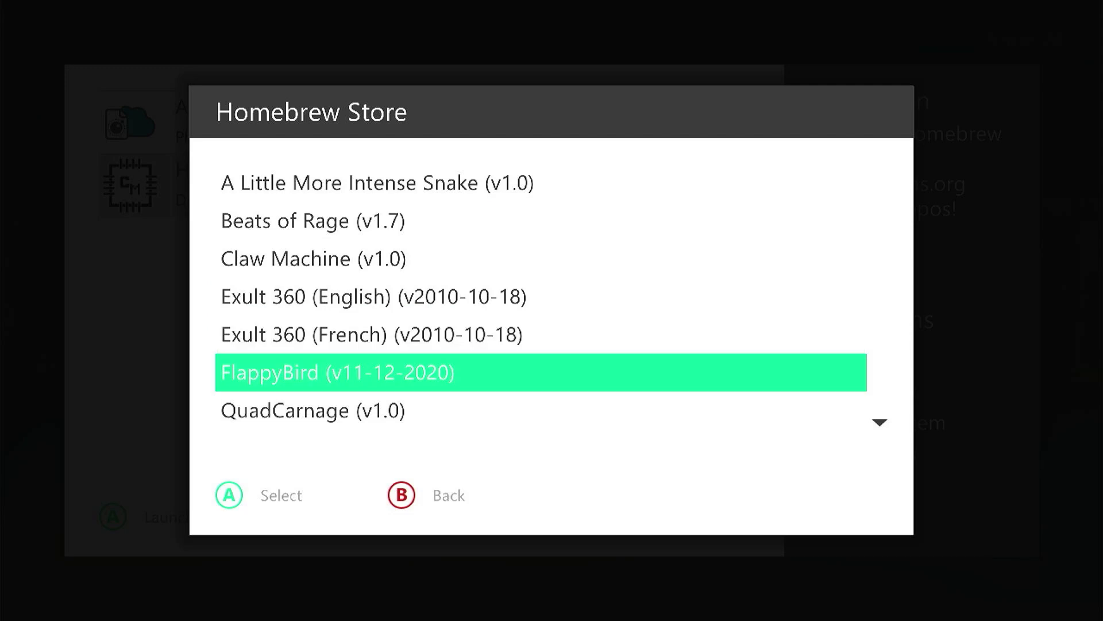
pyautogui.press('Down')
pyautogui.press('Down')
pyautogui.press('Down')
pyautogui.press('Down')
pyautogui.press('Down')
pyautogui.press('Down')
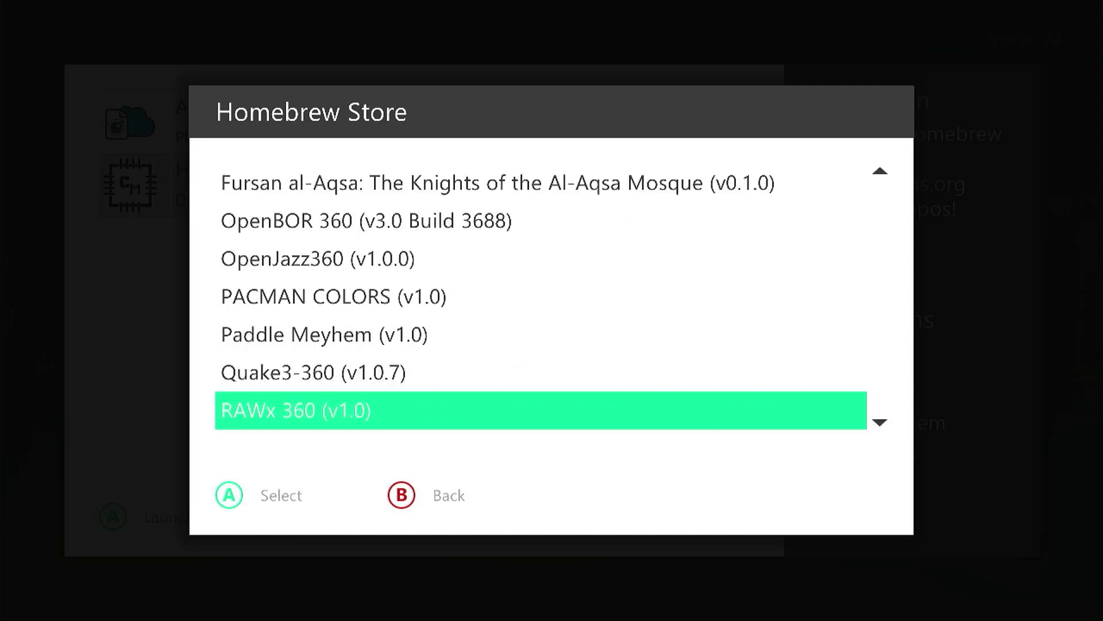
pyautogui.press('Up')
pyautogui.press('Up')
pyautogui.press('Up')
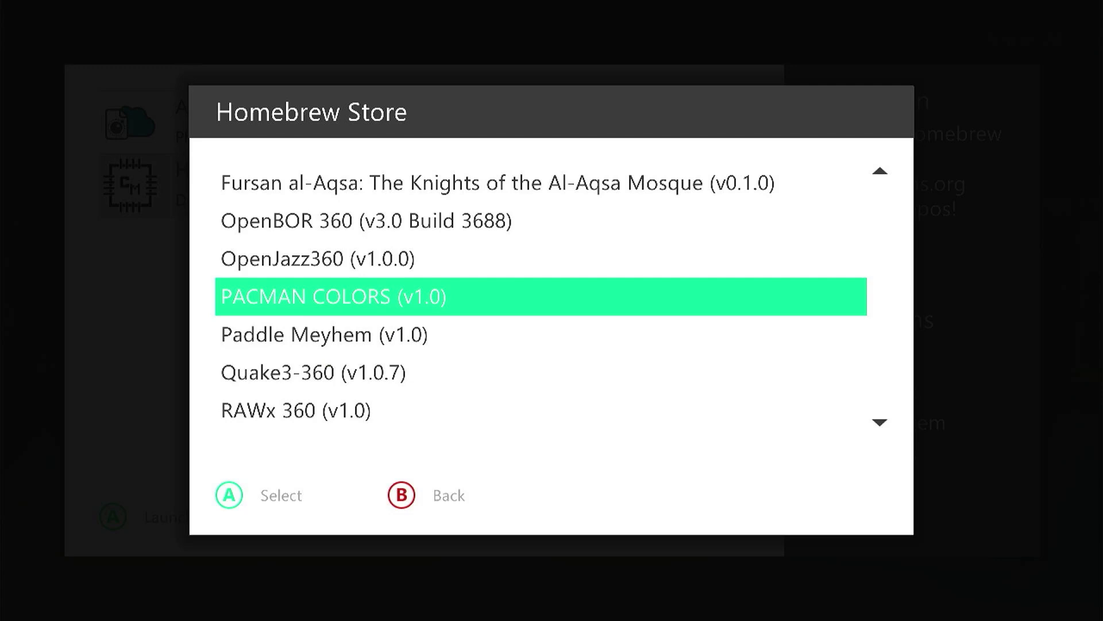
# - Download PACMAN COLORS to Hdd1:\Homebrew\PACMAN COLORS\, leave the store and reload Aurora to apply the changes
pyautogui.press('Return')
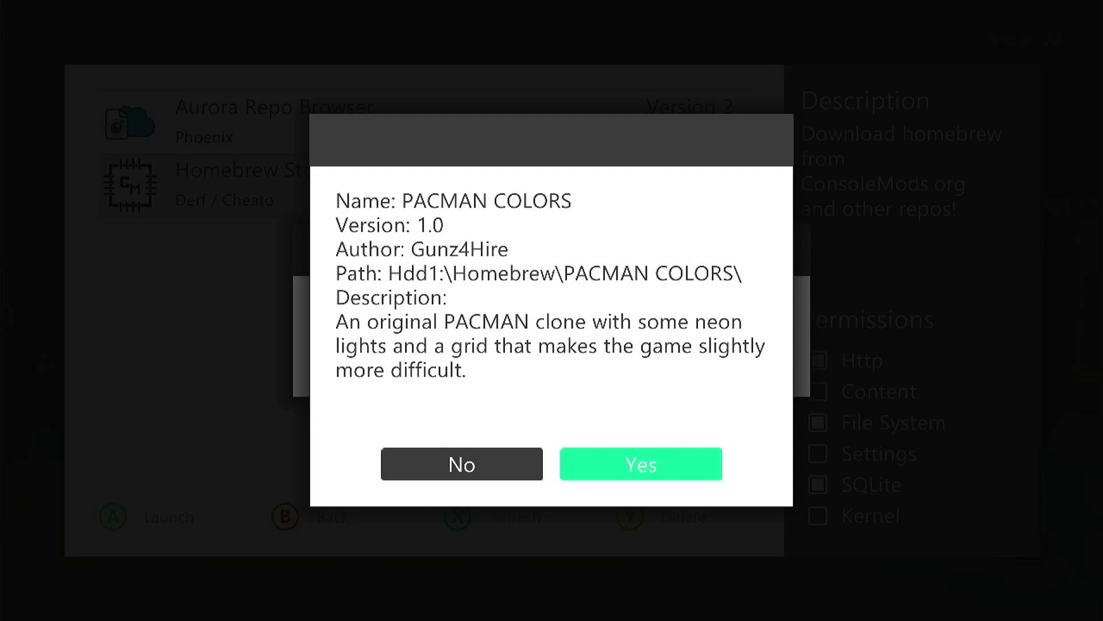
pyautogui.press('Return')
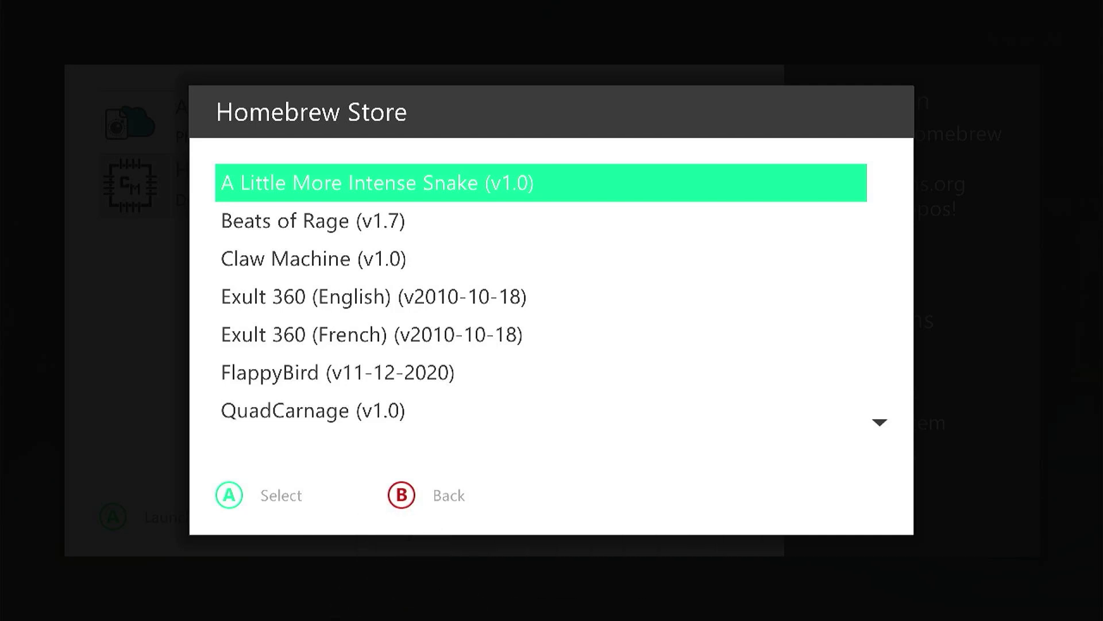
pyautogui.press('Escape')
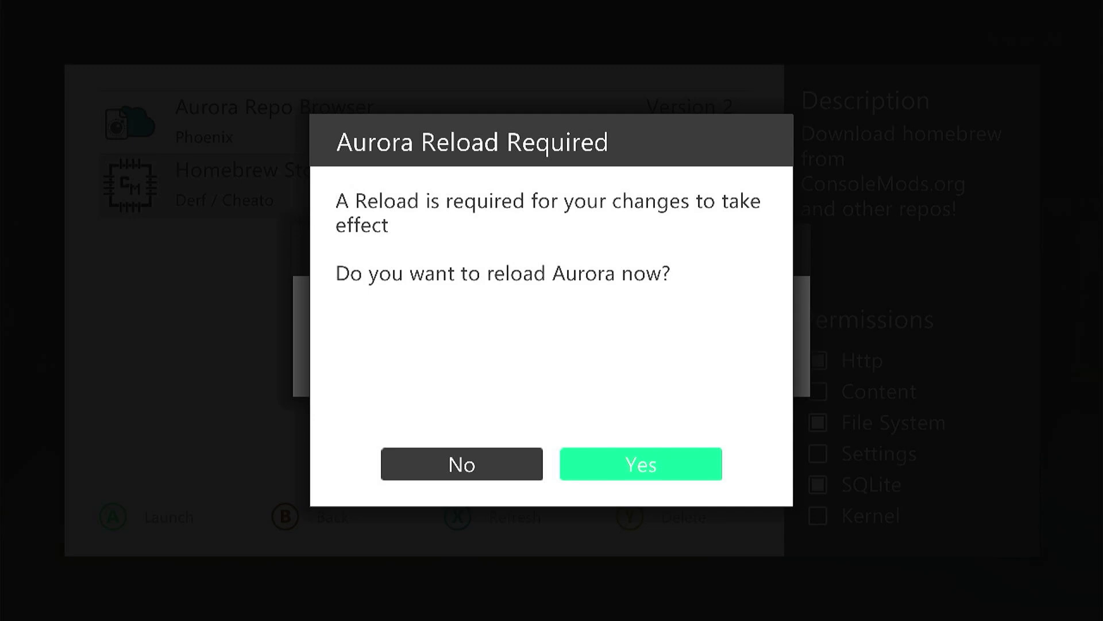
pyautogui.press('Return')
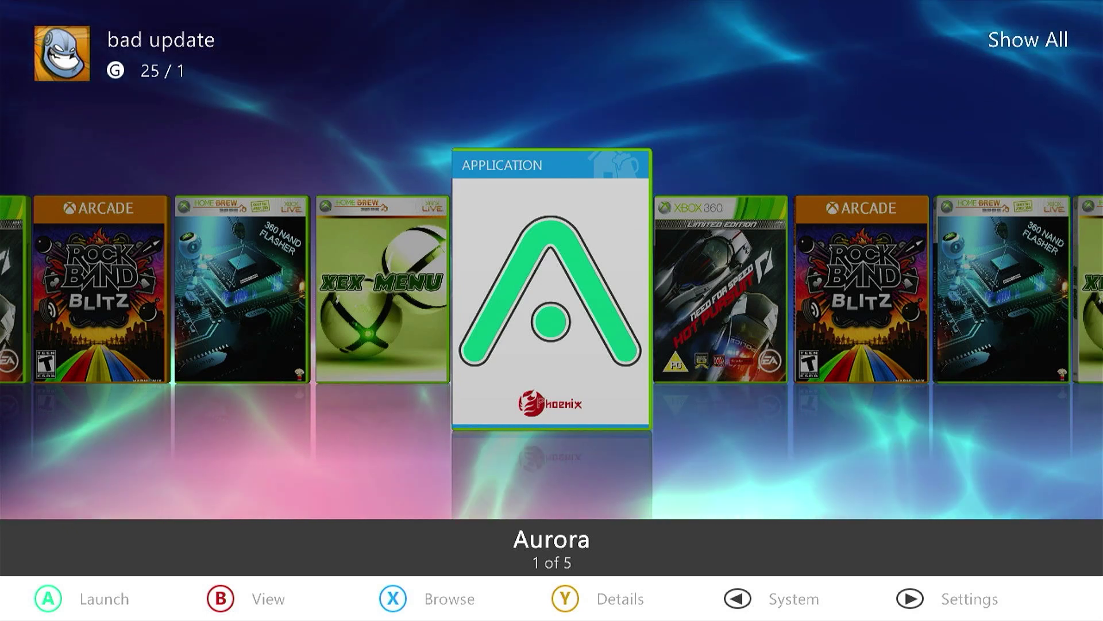
# - Open Aurora's Content settings and start adding a new managed path
pyautogui.press('Return')
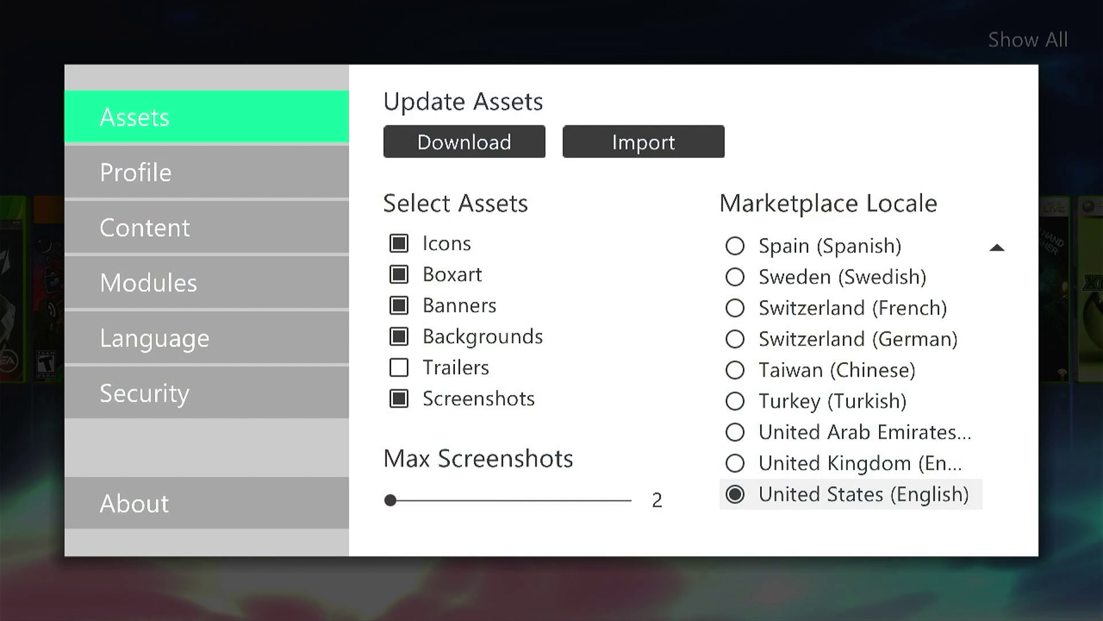
pyautogui.press('Down')
pyautogui.press('Down')
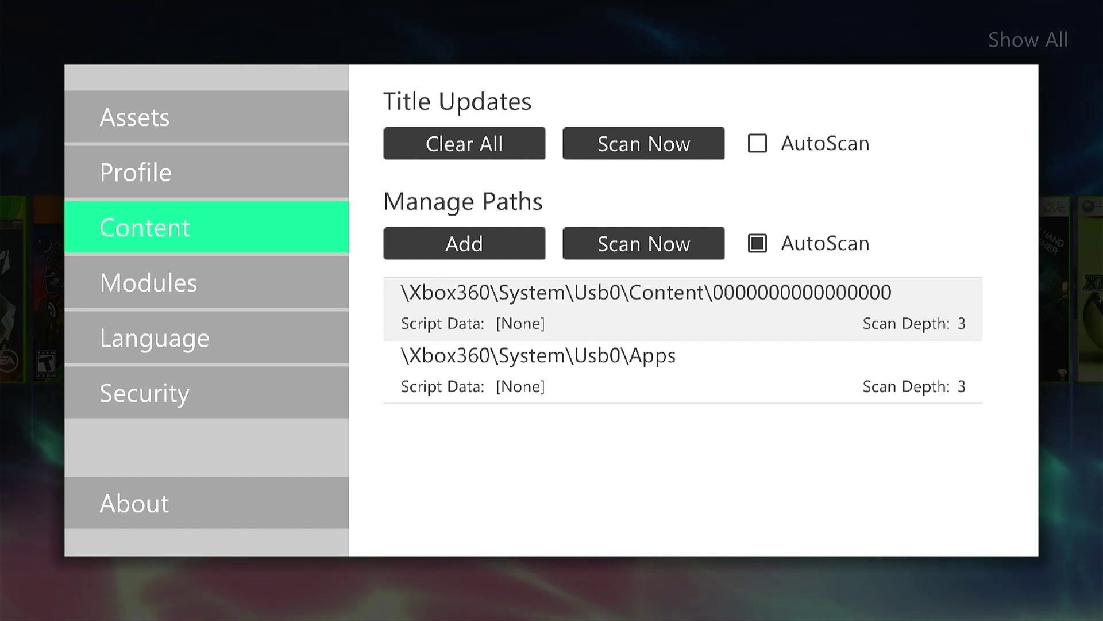
pyautogui.press('Right')
pyautogui.press('Down')
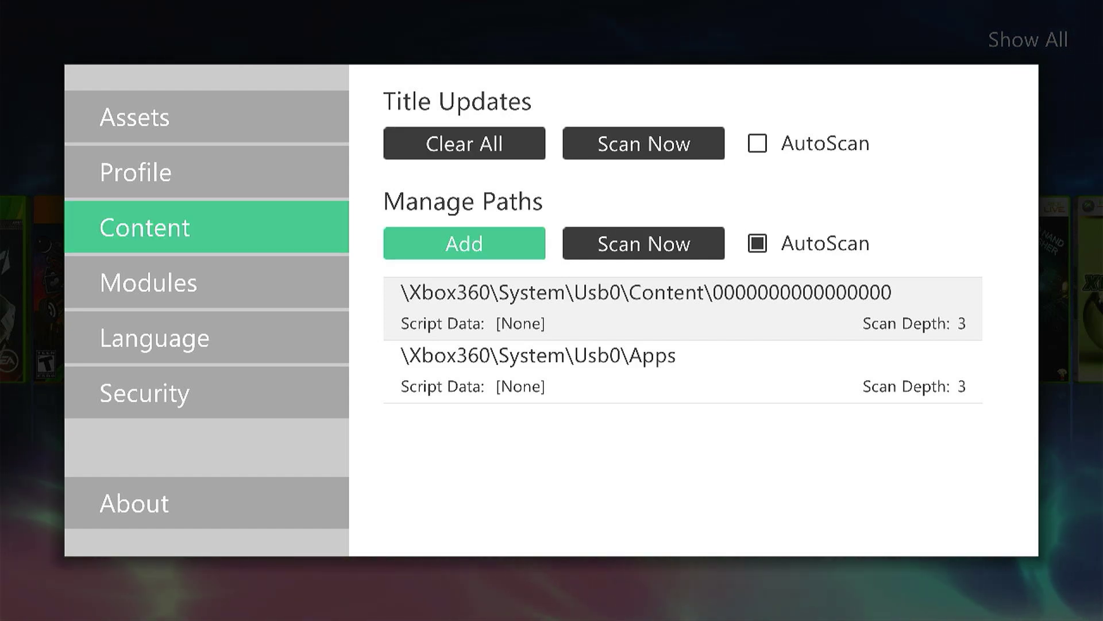
pyautogui.press('Return')
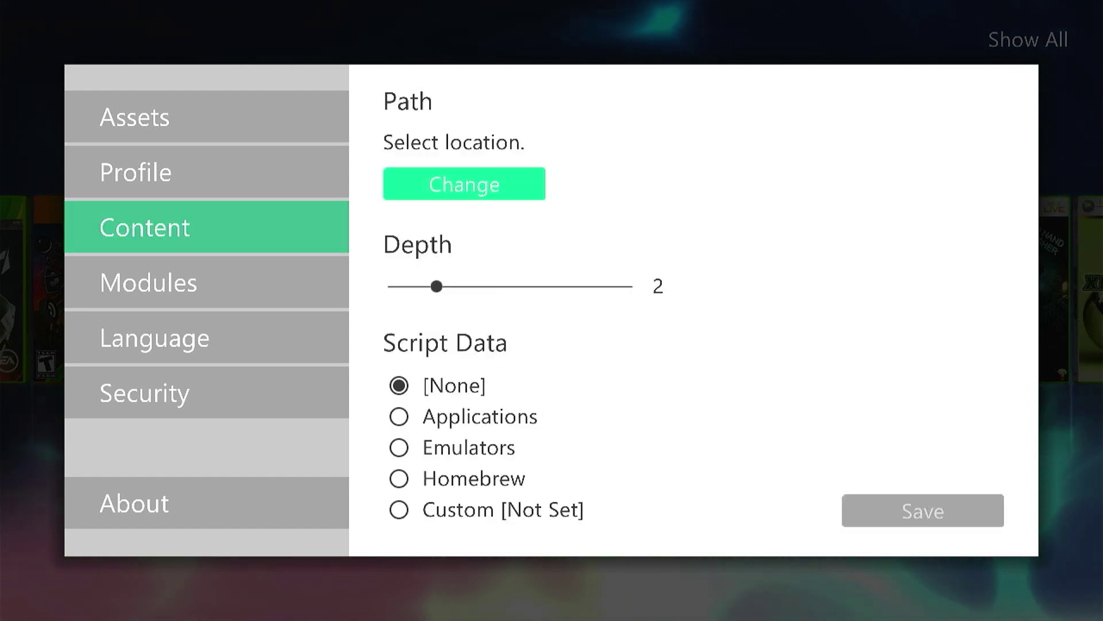
# - Set the new path's location to the Homebrew folder on Hdd1
pyautogui.press('Return')
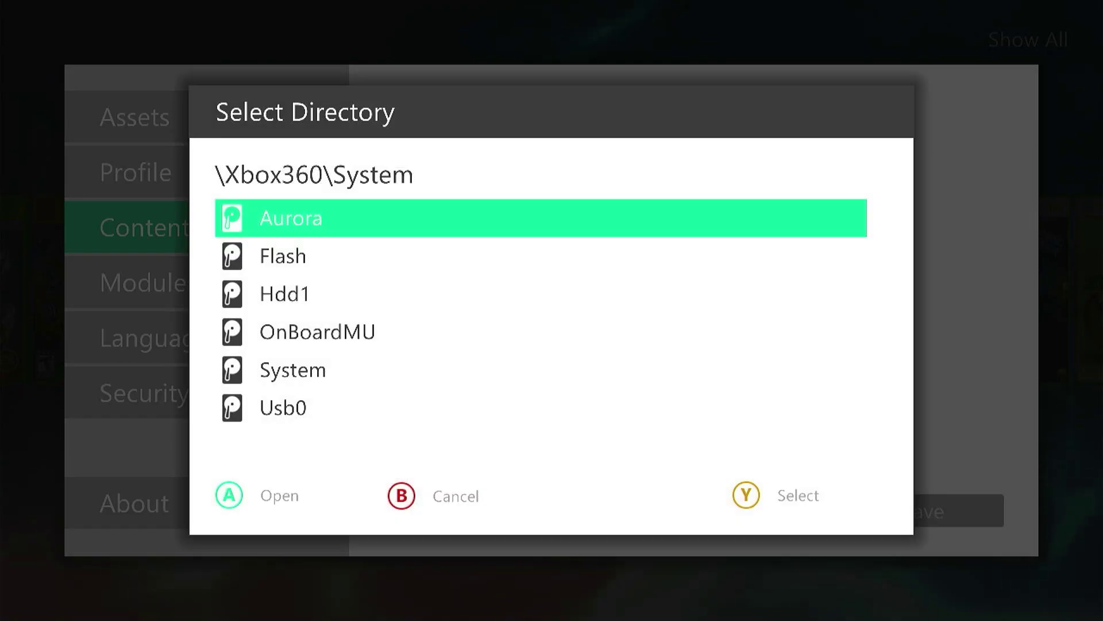
pyautogui.press('Down')
pyautogui.press('Down')
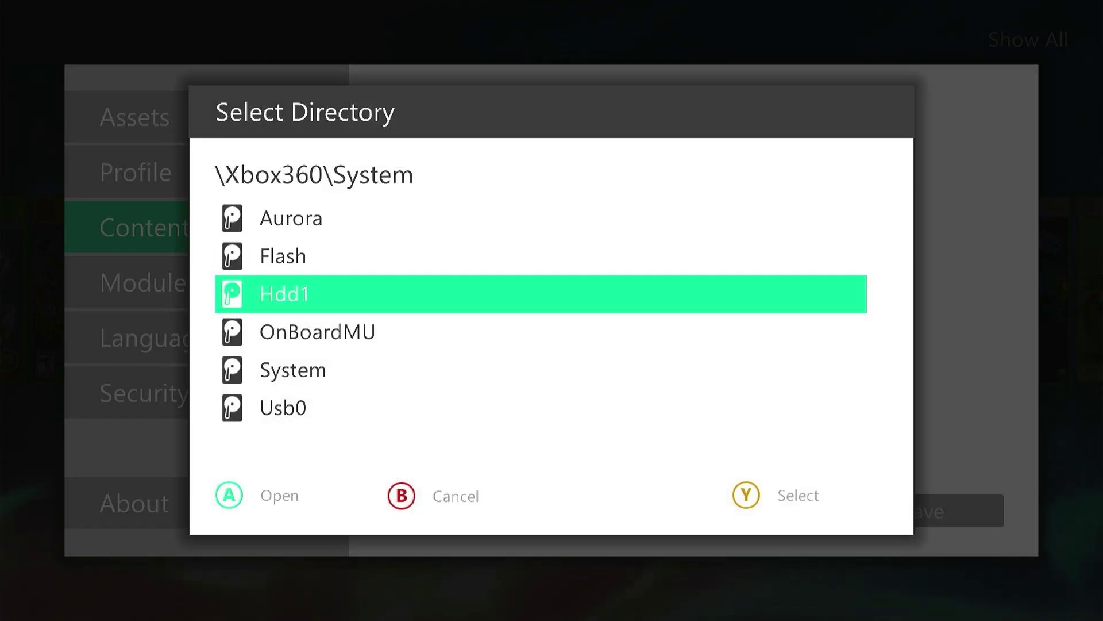
pyautogui.press('Return')
pyautogui.press('Down')
pyautogui.press('Down')
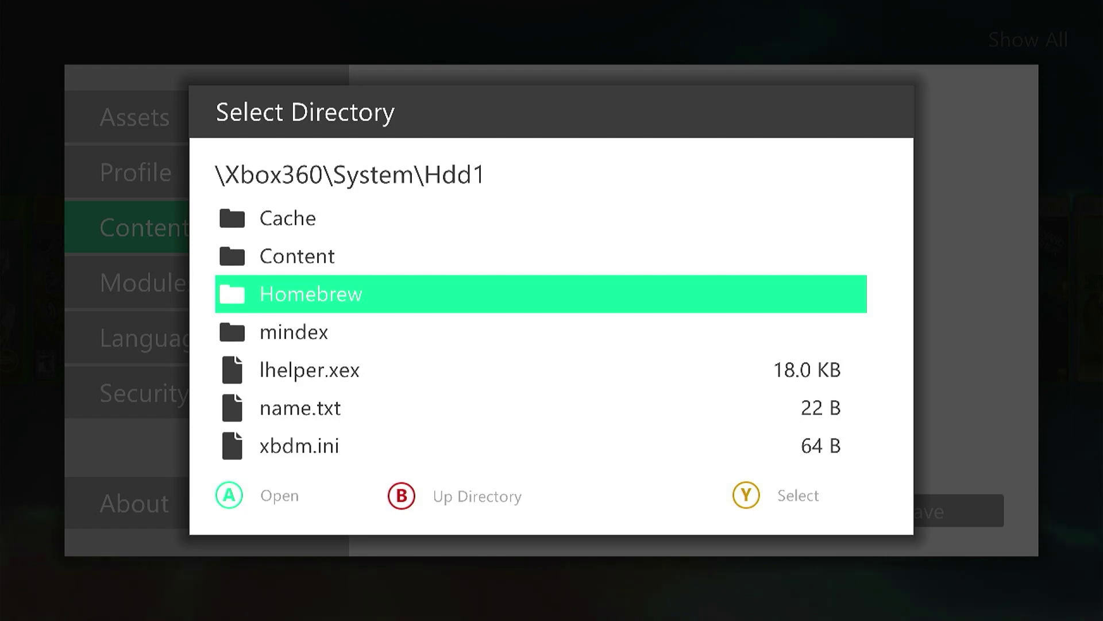
pyautogui.press('y')
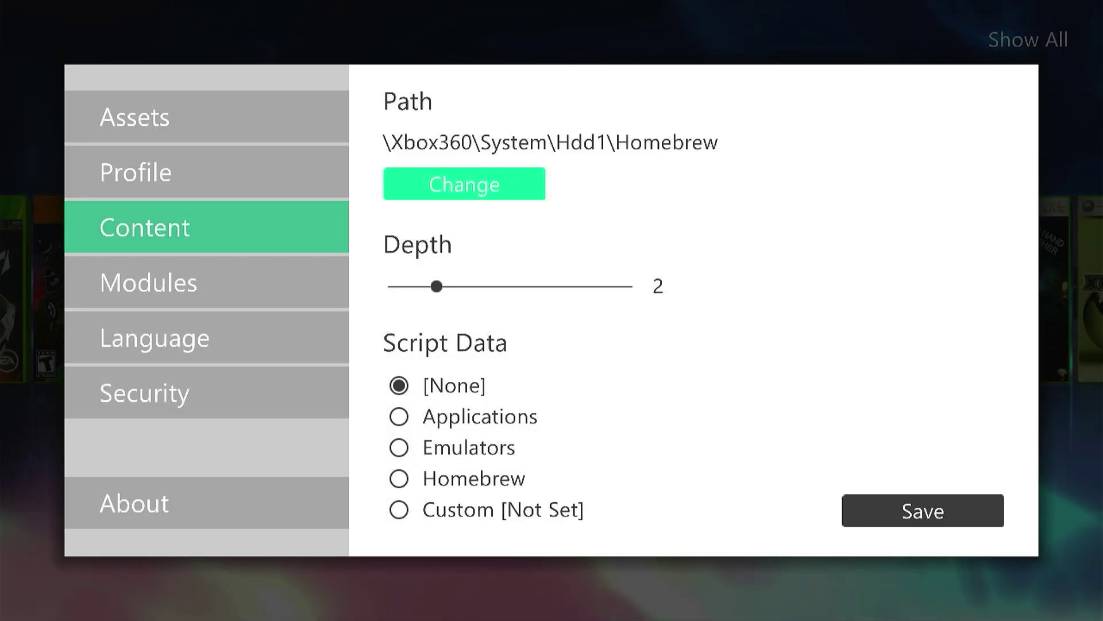
# - Set the Homebrew path's scan depth to 3 with Script Data kept at [None], and save the path
pyautogui.press('Down')
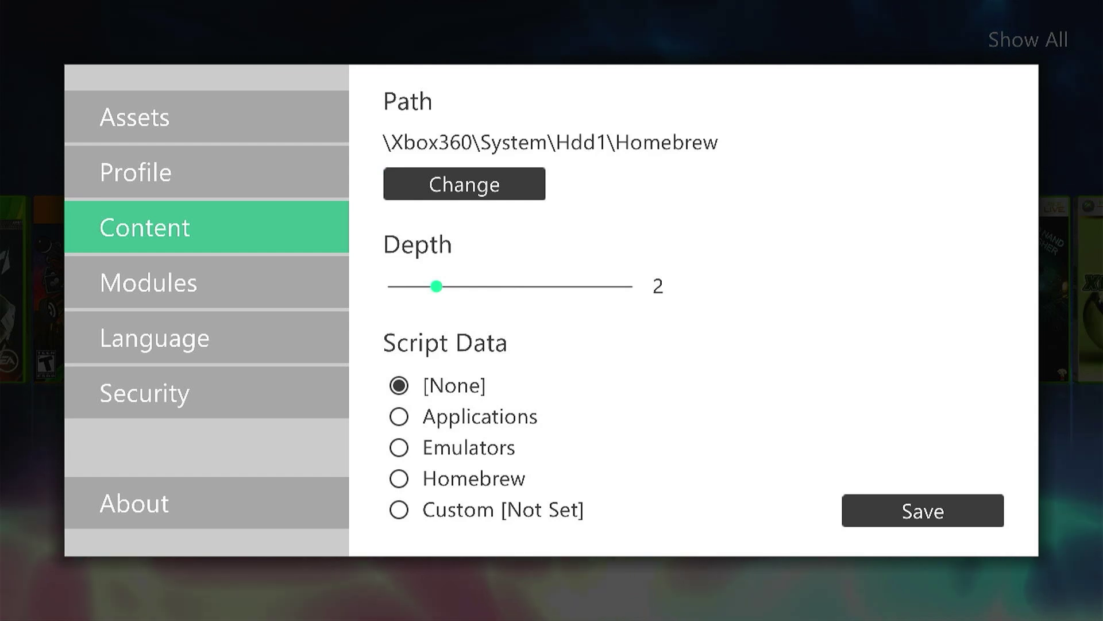
pyautogui.press('Right')
pyautogui.press('Down')
pyautogui.press('Down')
pyautogui.press('Right')
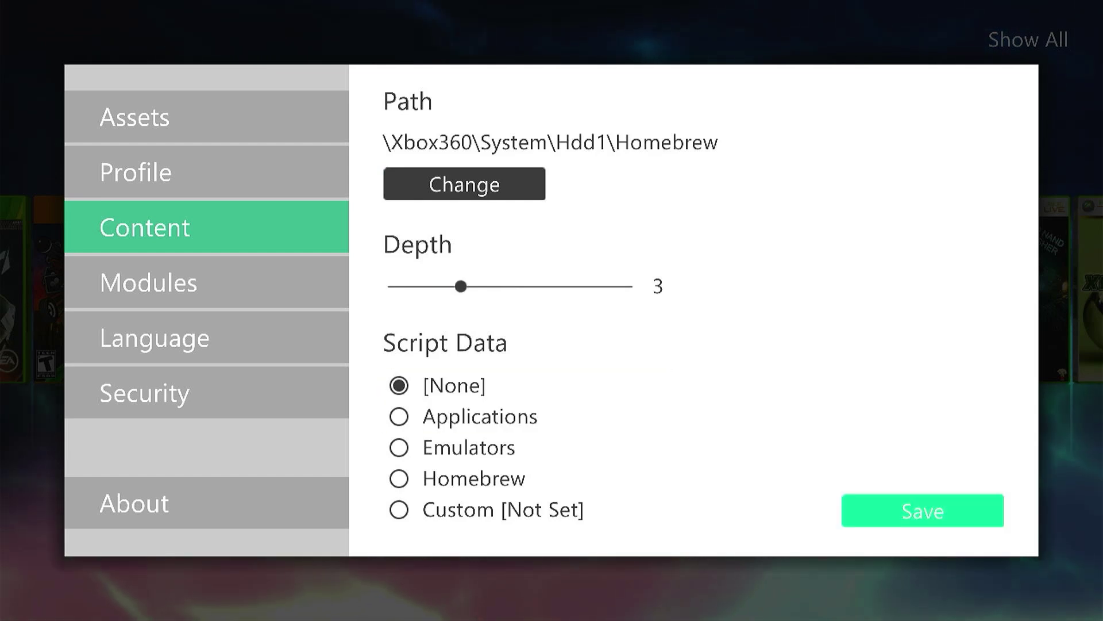
pyautogui.press('Return')
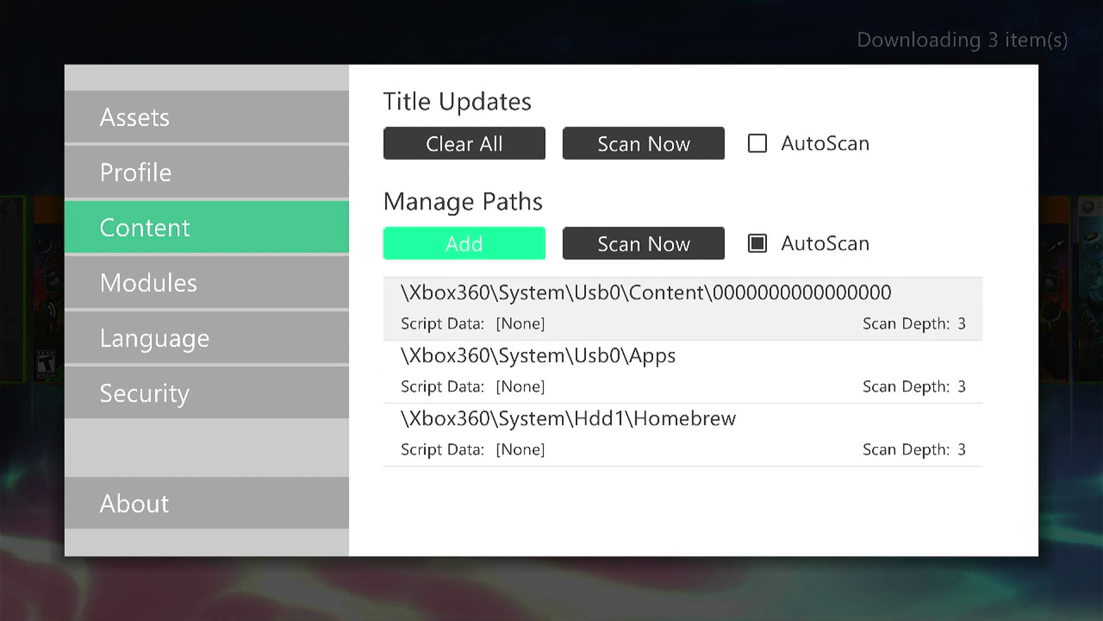
# - Scan the managed content paths immediately and return to Aurora's main library
pyautogui.press('Right')
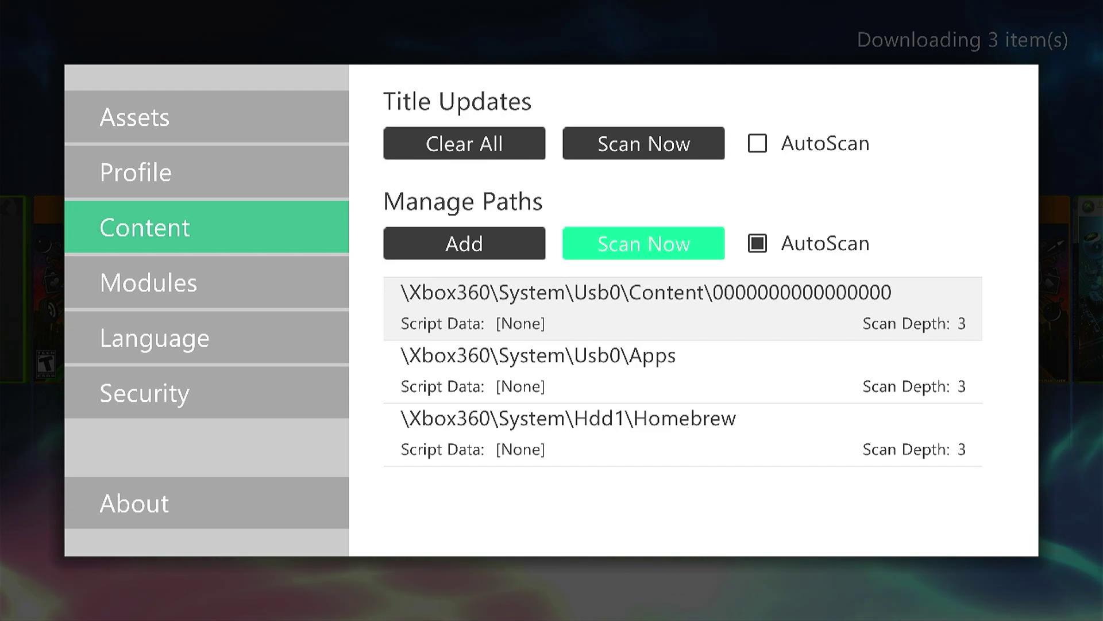
pyautogui.press('Return')
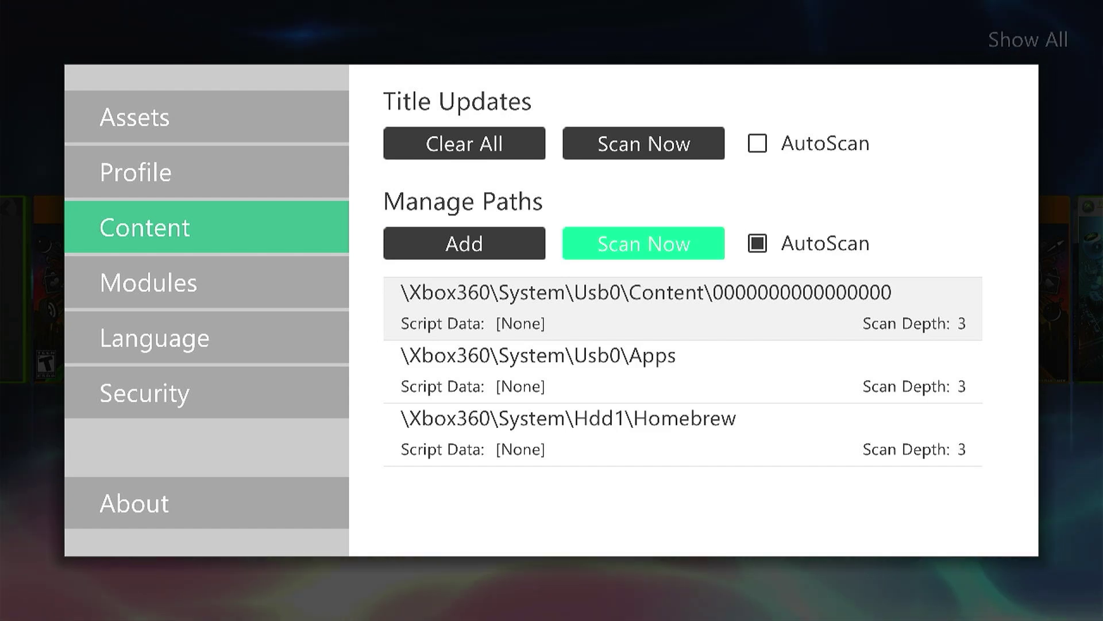
pyautogui.press('Escape')
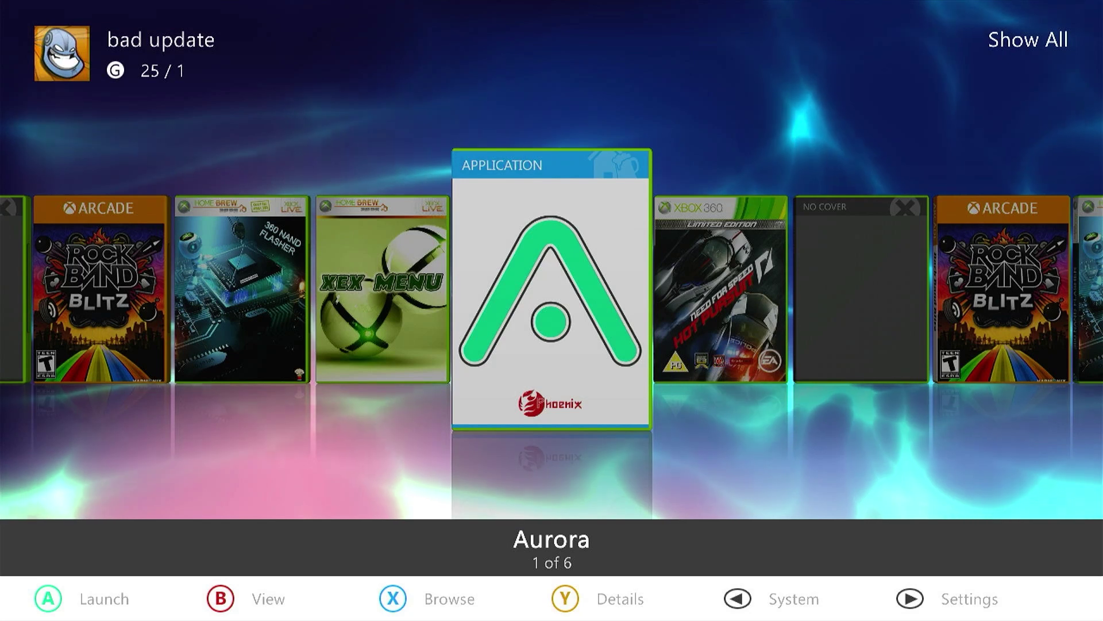
# - Launch the newly added PACMAN COLORS game from the library, start playing and steer Pac-Man down the maze
pyautogui.press('Right')
pyautogui.press('Right')
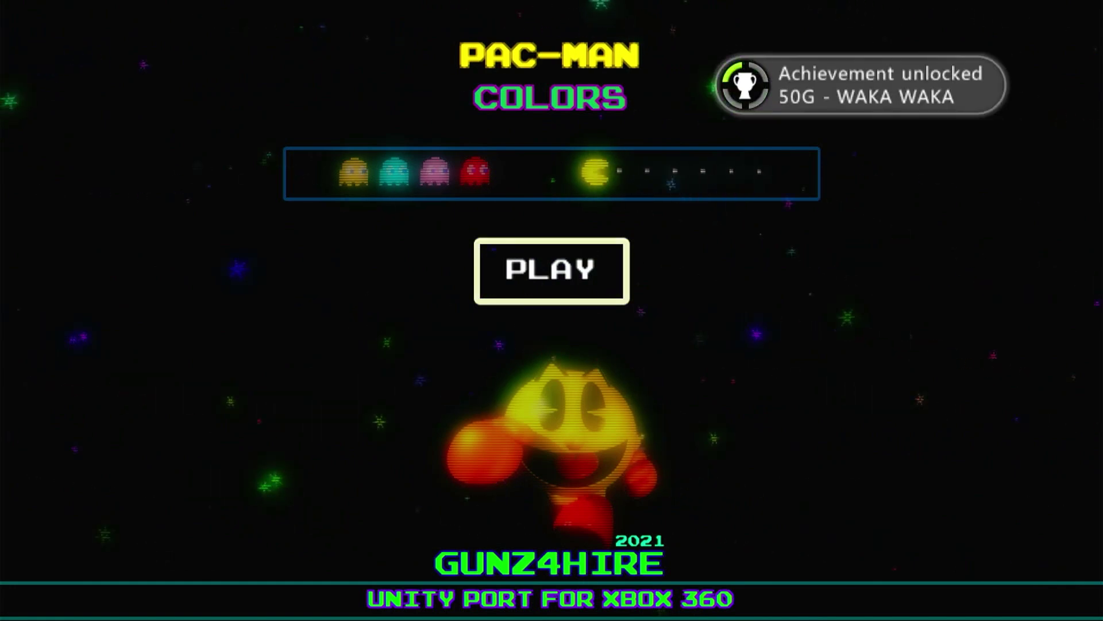
pyautogui.press('Return')
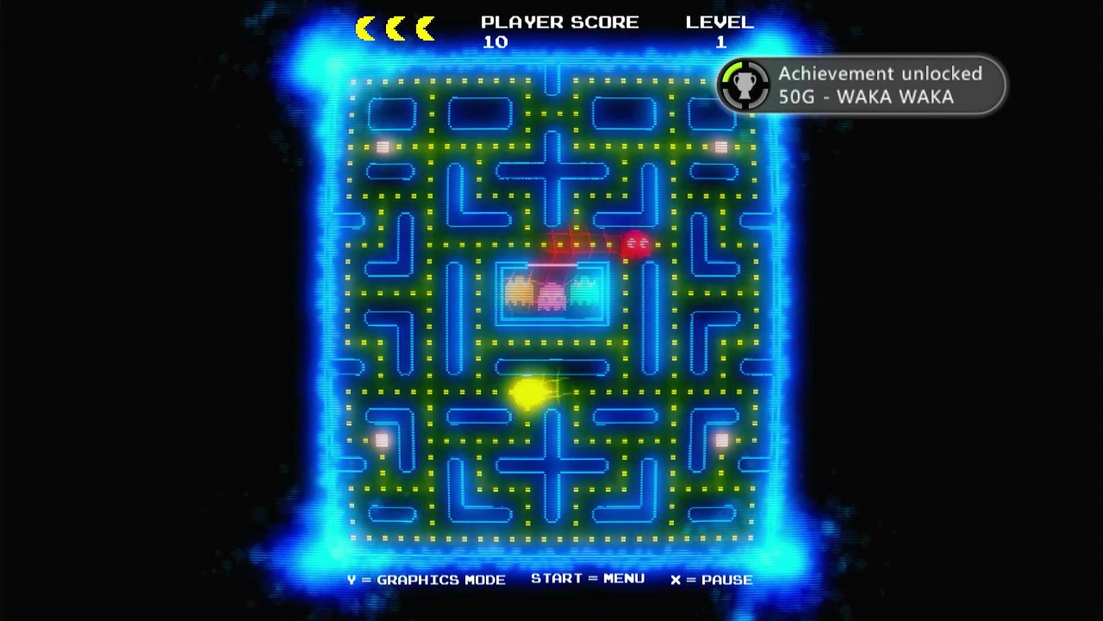
pyautogui.press('Down')
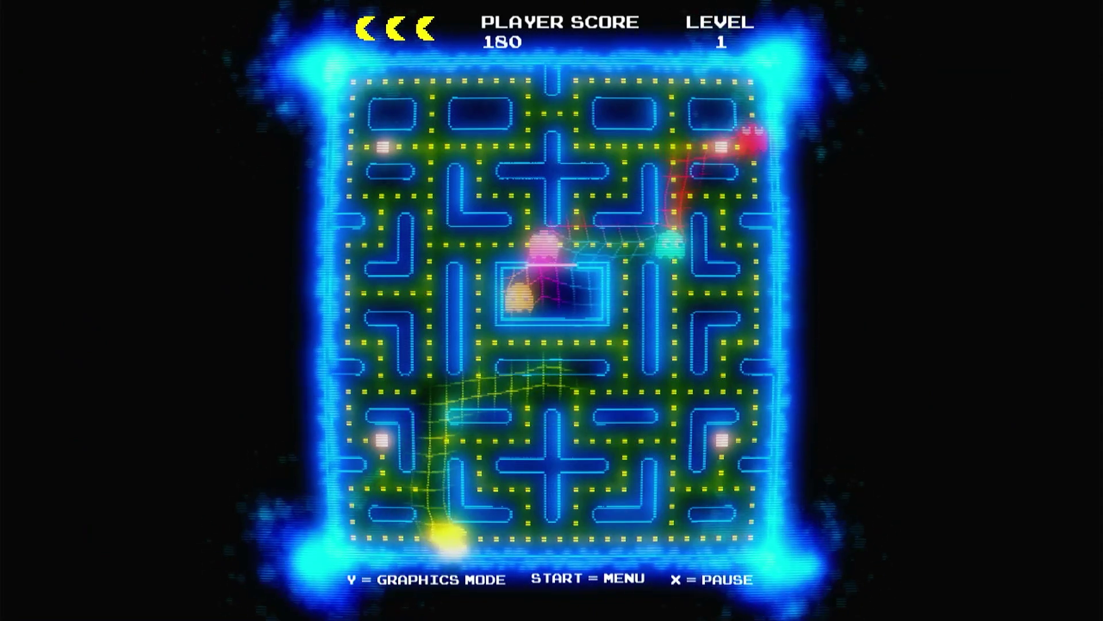